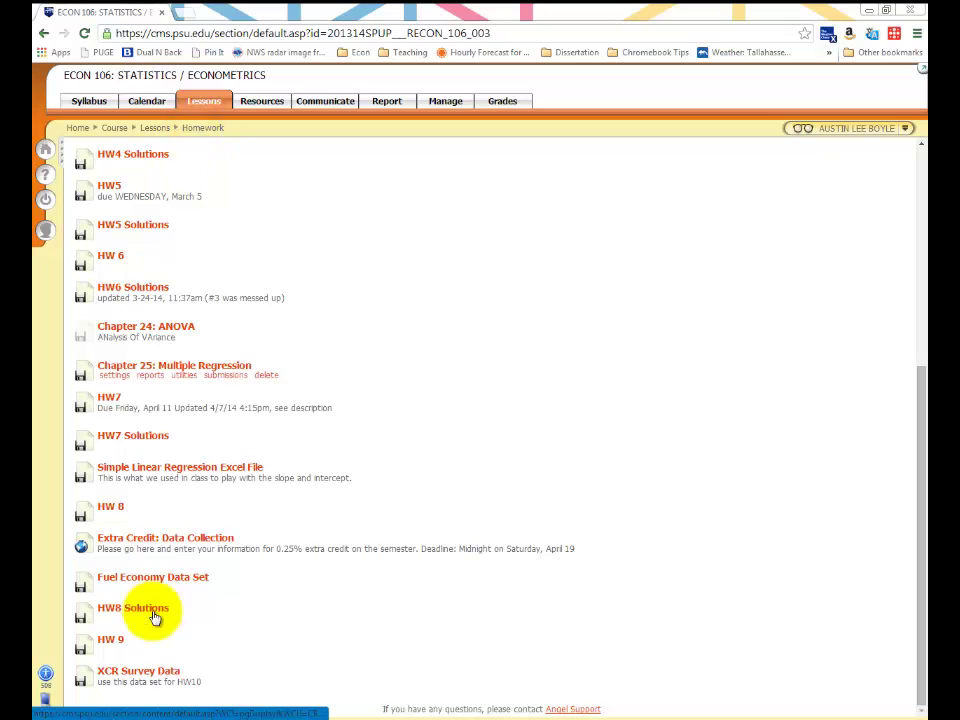
Download XCRsurveyResponses_student.xlsx from the XCR Survey Data course item and save it to the Desktop
{"action": "mouse_move", "coordinate": [171, 677]}
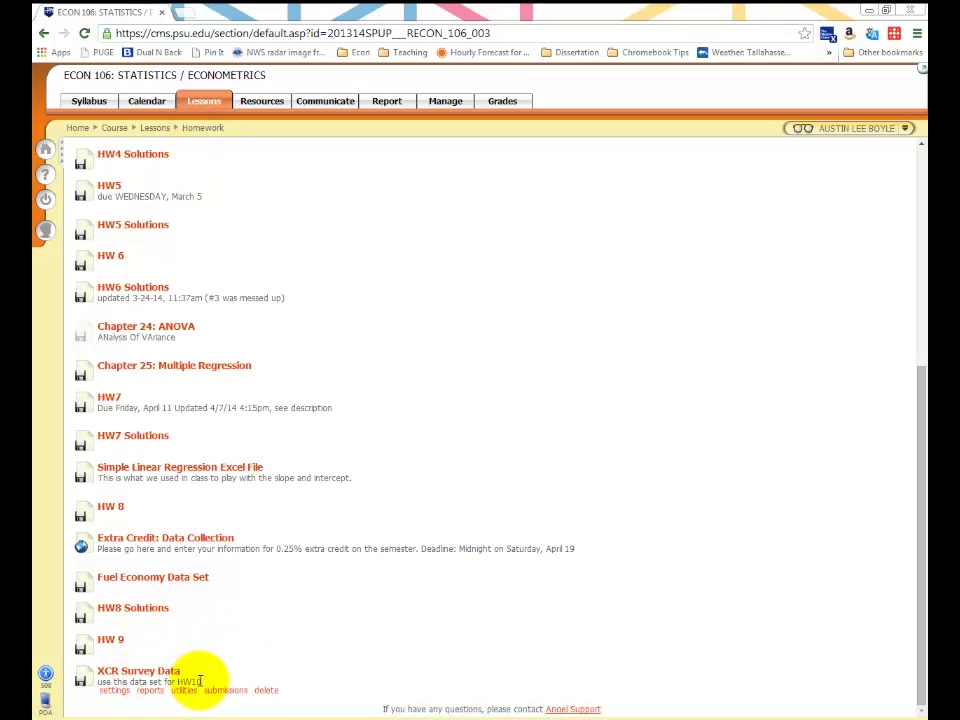
{"action": "left_click", "coordinate": [161, 674]}
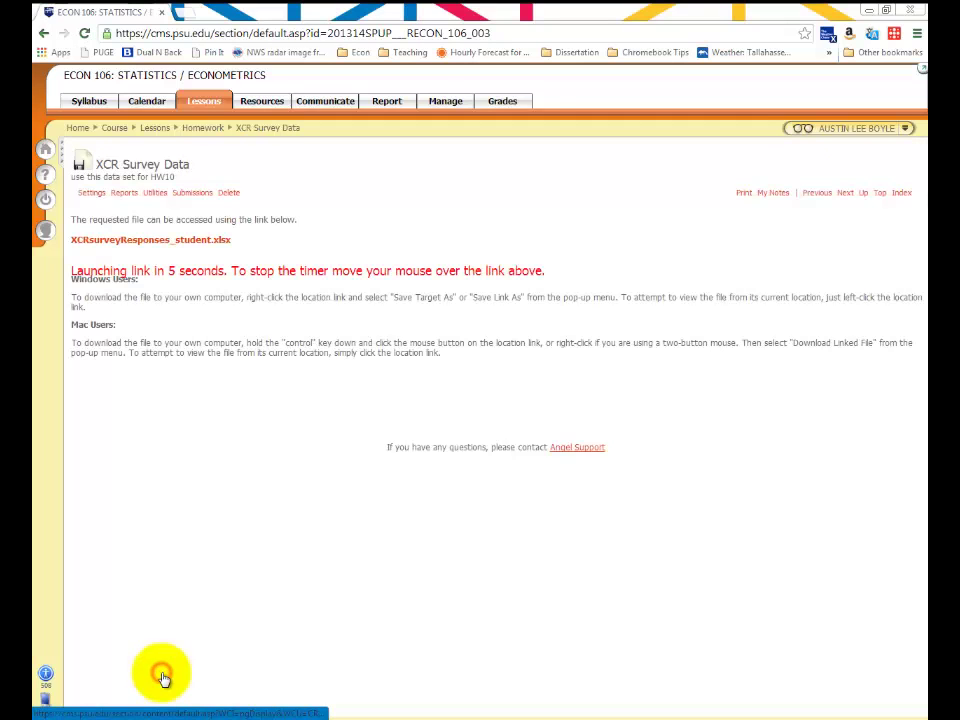
{"action": "left_click", "coordinate": [184, 241]}
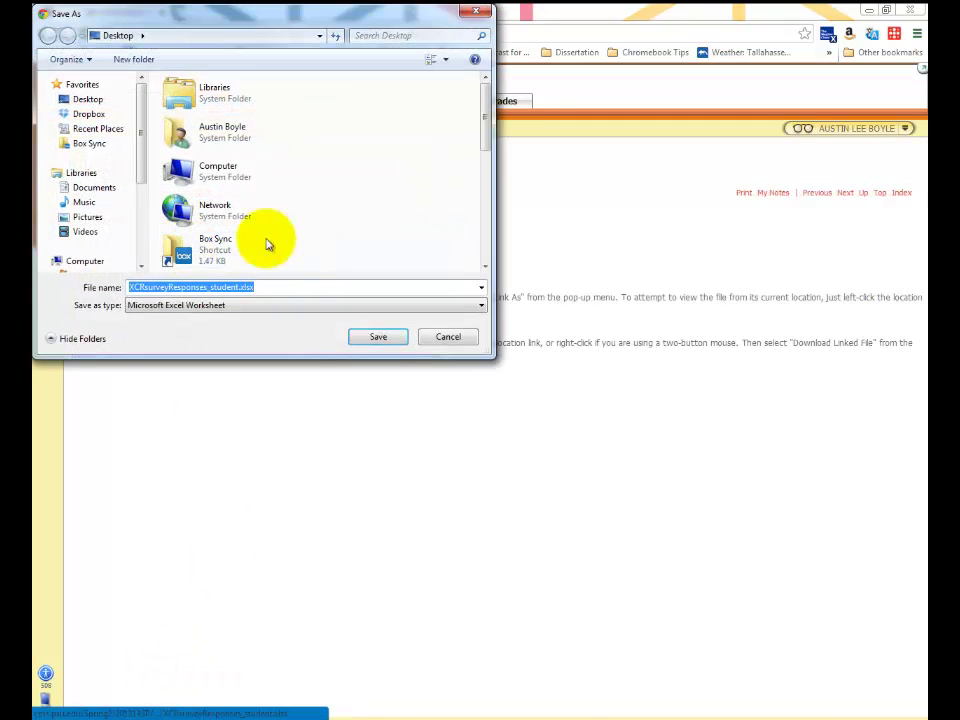
{"action": "left_click", "coordinate": [75, 100]}
{"action": "left_click", "coordinate": [377, 337]}
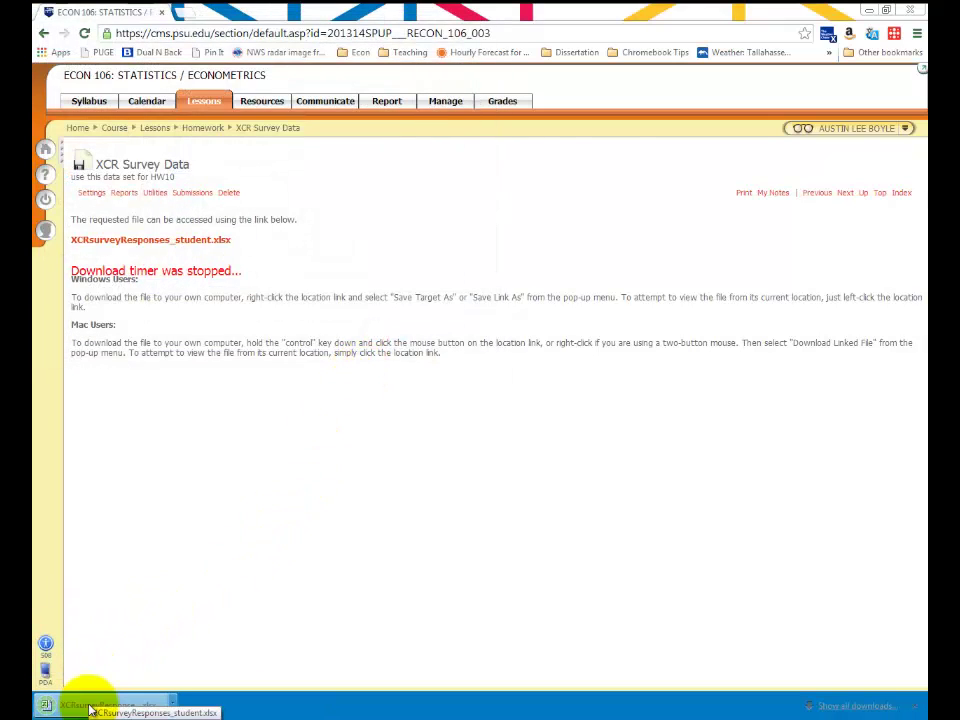
Open the downloaded survey workbook in Excel, enable editing, and view the CleanData sheet before returning to Outliers
{"action": "left_click", "coordinate": [90, 708]}
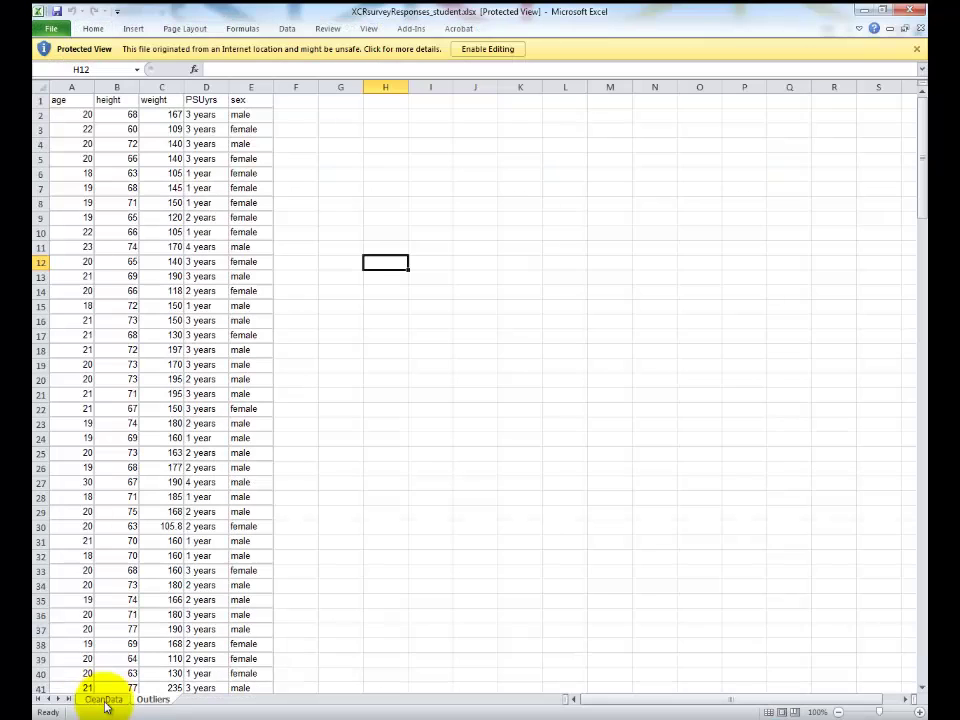
{"action": "left_click", "coordinate": [489, 49]}
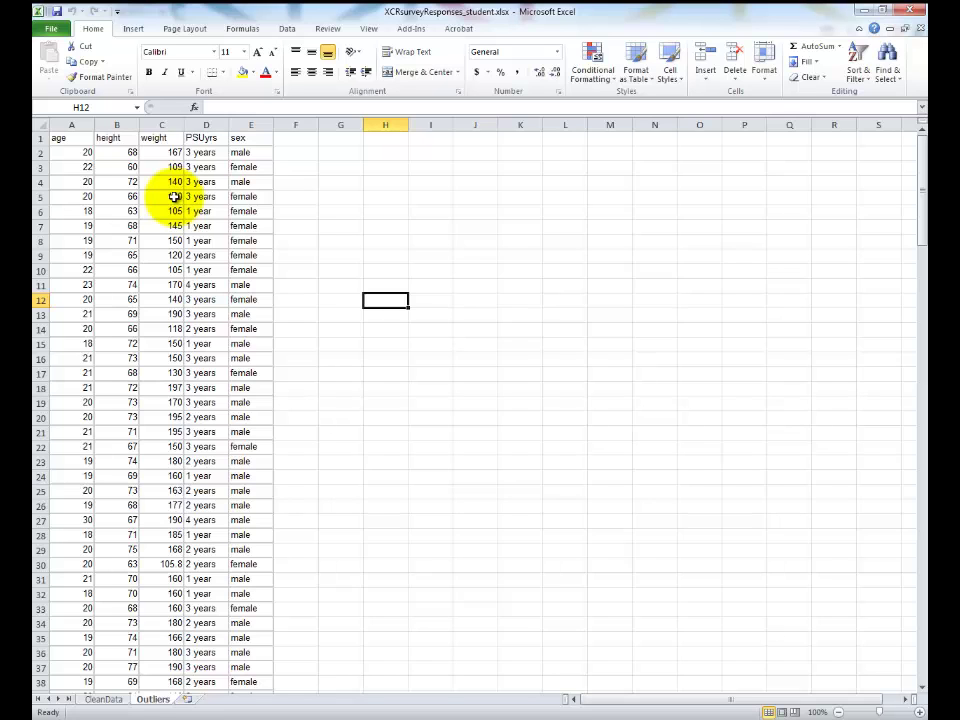
{"action": "left_click", "coordinate": [108, 700]}
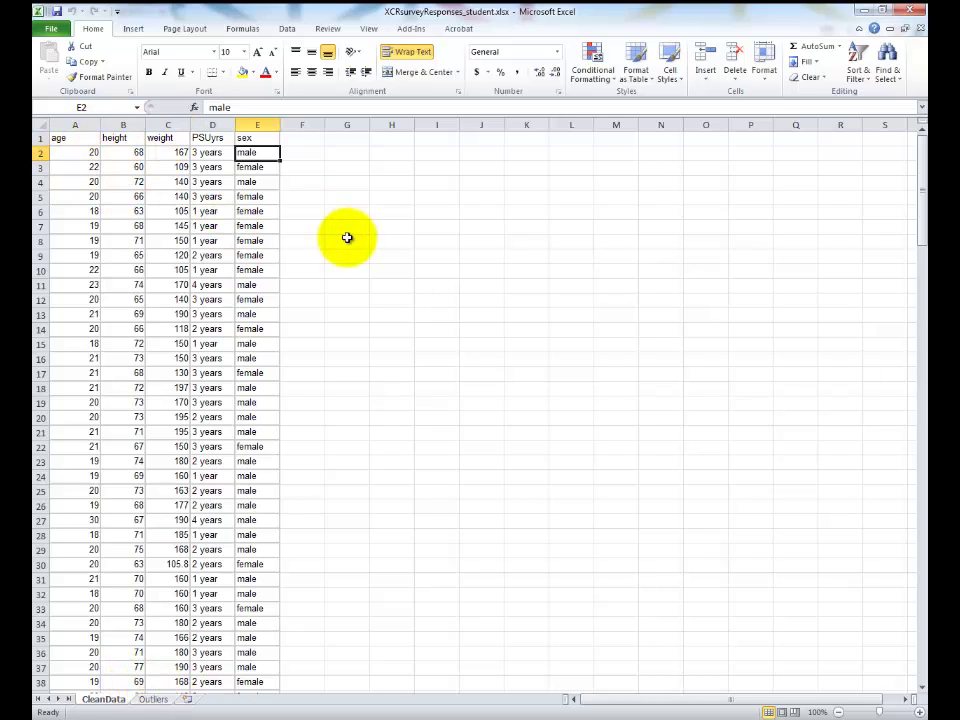
{"action": "left_click", "coordinate": [153, 699]}
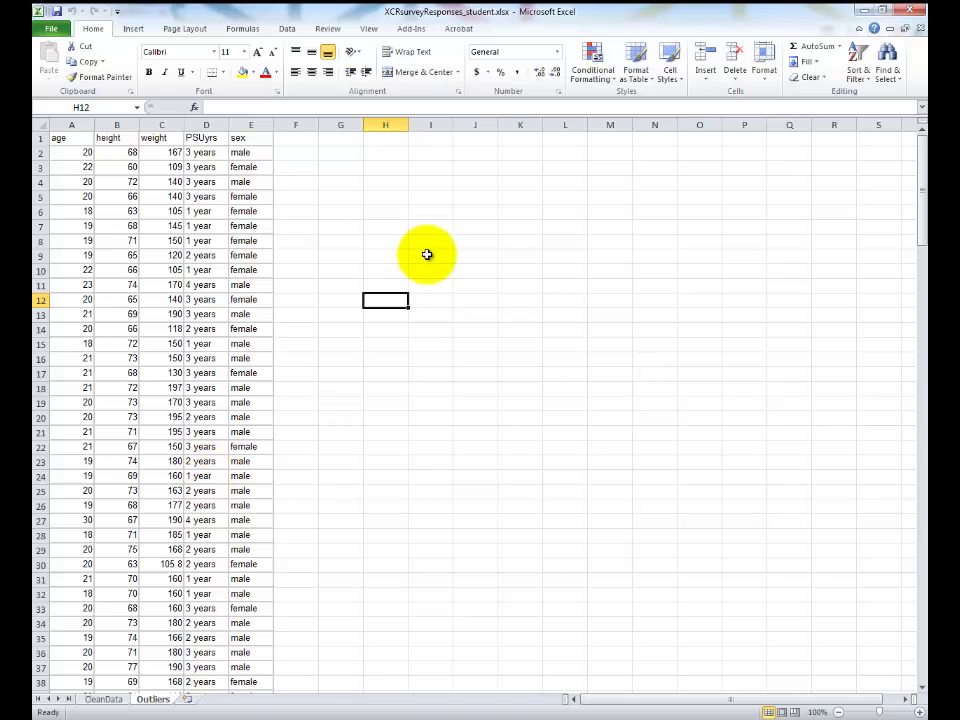
Make sure the Analysis ToolPak add-in is enabled among the Excel add-ins
{"action": "left_click", "coordinate": [288, 30]}
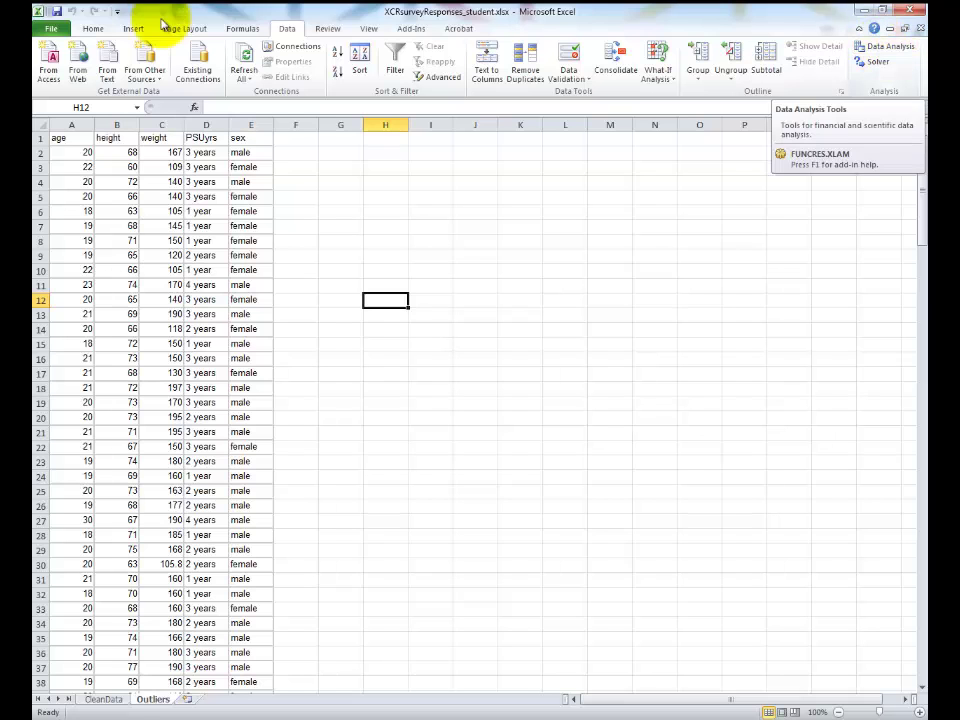
{"action": "left_click", "coordinate": [61, 33]}
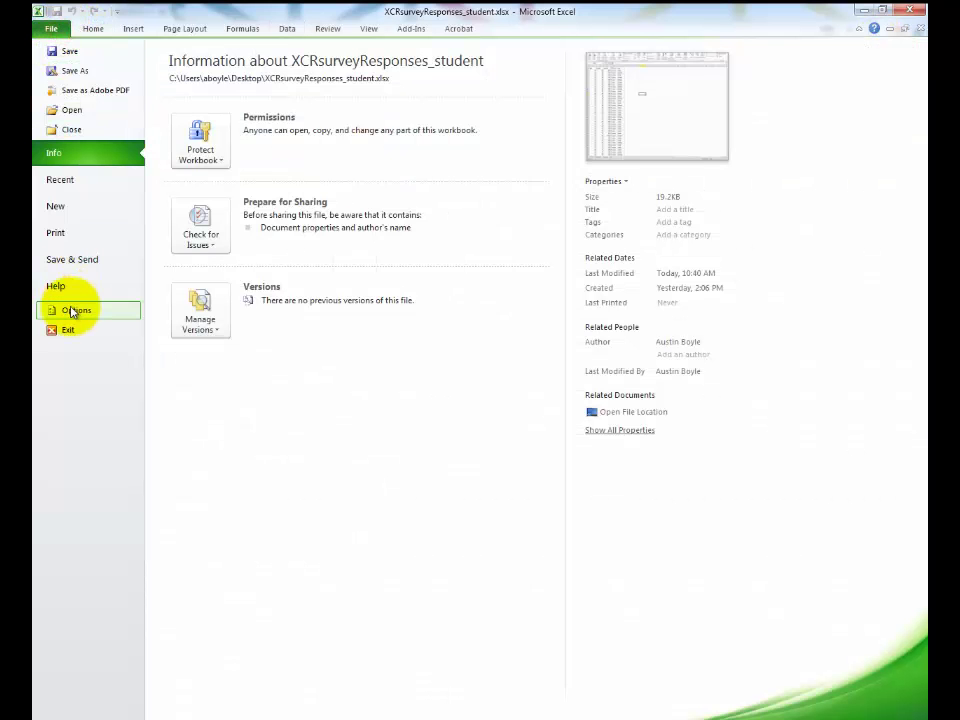
{"action": "left_click", "coordinate": [58, 310]}
{"action": "left_click", "coordinate": [127, 311]}
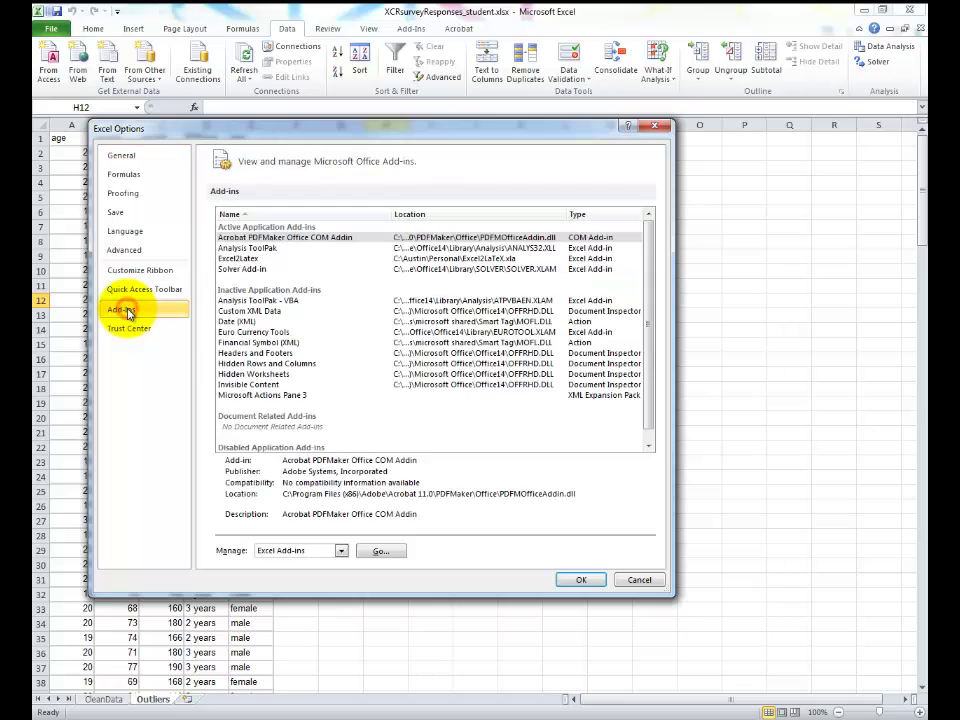
{"action": "left_click", "coordinate": [255, 249]}
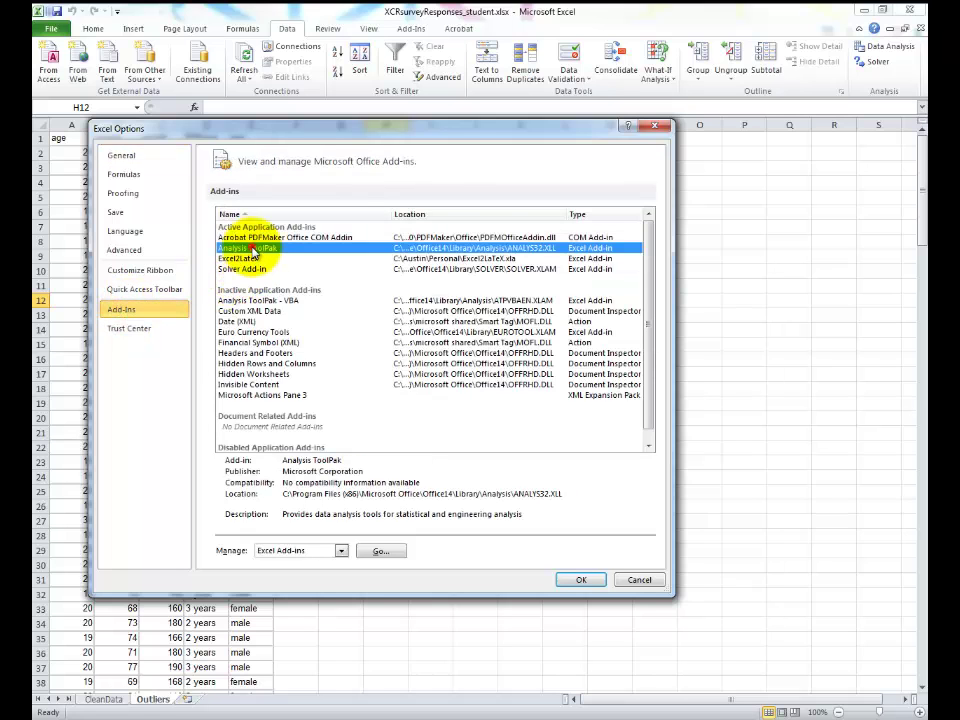
{"action": "left_click", "coordinate": [378, 551]}
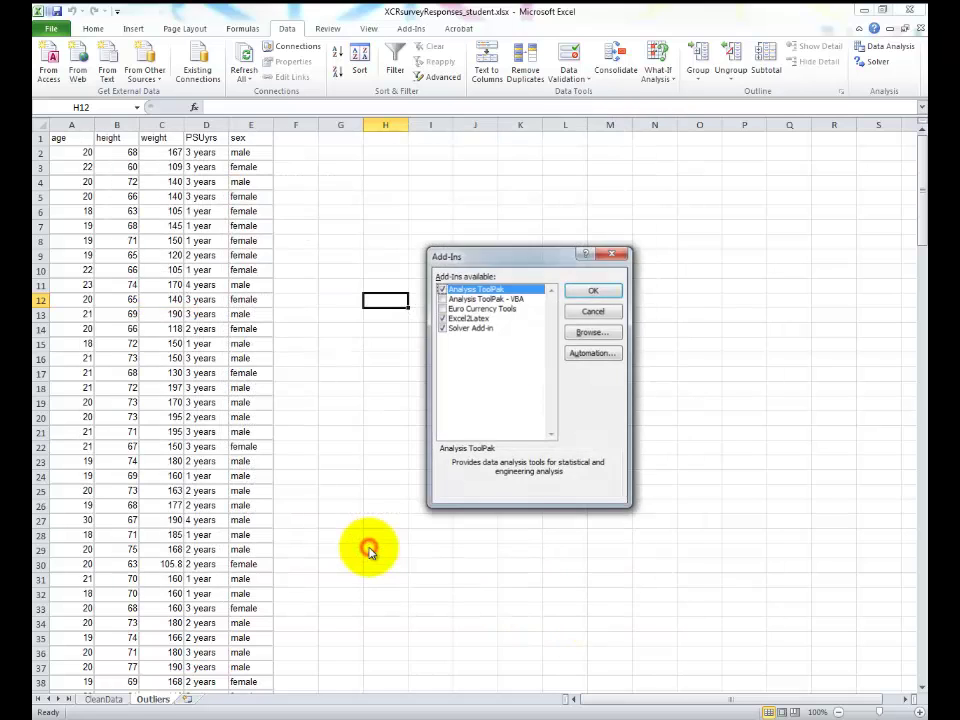
{"action": "left_click", "coordinate": [441, 289]}
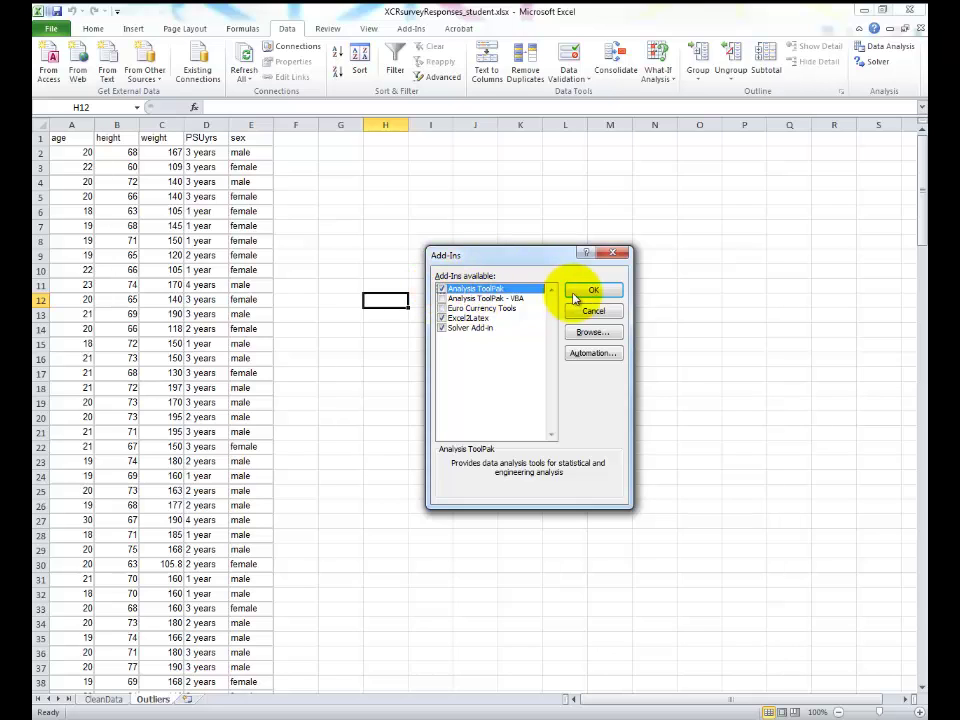
{"action": "left_click", "coordinate": [582, 293]}
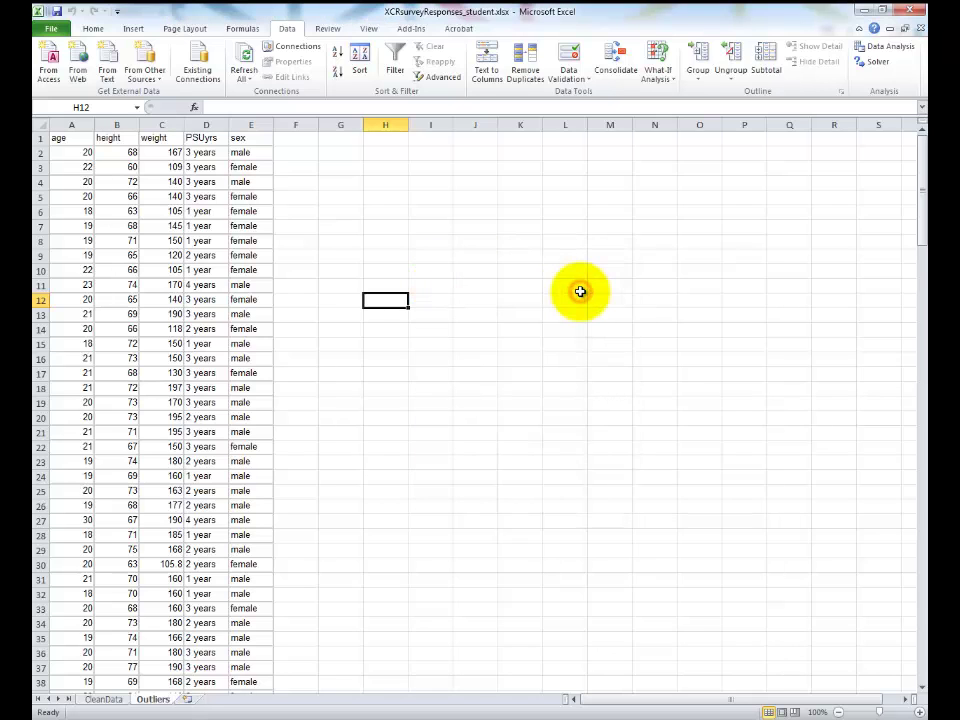
Start a Regression data analysis with the weight column on the Outliers sheet, C1:C187, as the Y input range
{"action": "left_click", "coordinate": [887, 50]}
{"action": "scroll", "coordinate": [460, 398], "scroll_direction": "down", "scroll_amount": 1}
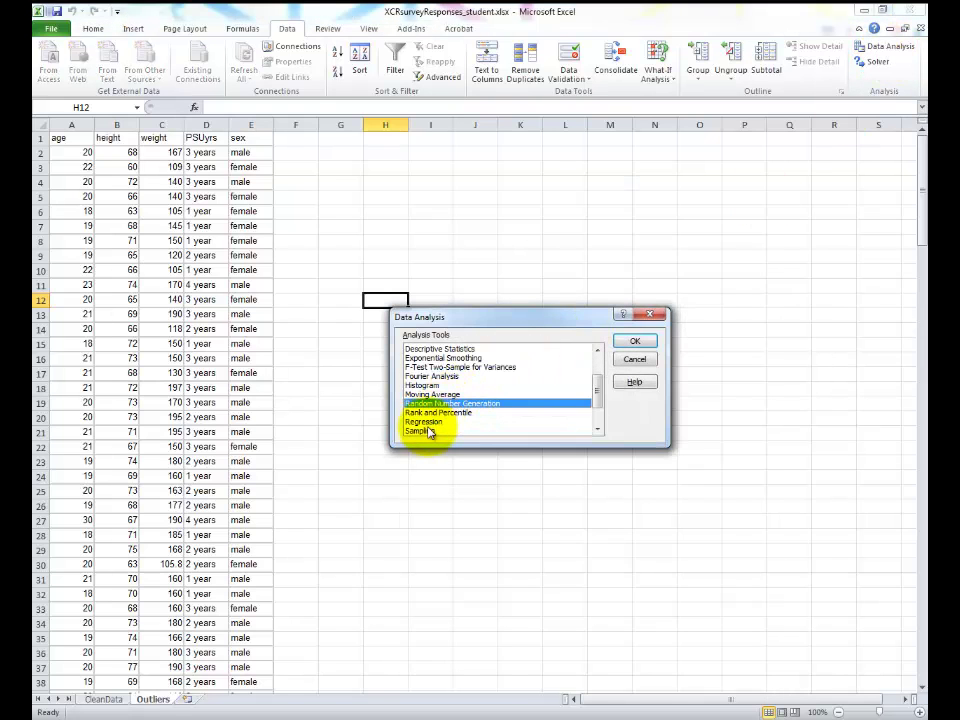
{"action": "left_click", "coordinate": [428, 422]}
{"action": "left_click", "coordinate": [634, 342]}
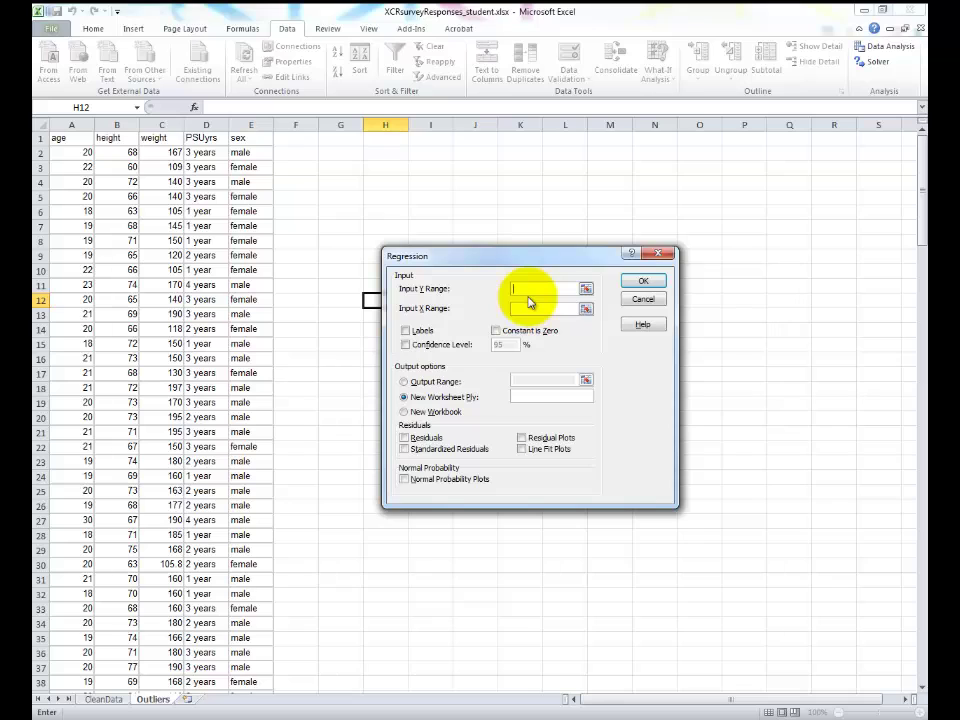
{"action": "left_click", "coordinate": [585, 289]}
{"action": "left_click", "coordinate": [163, 138]}
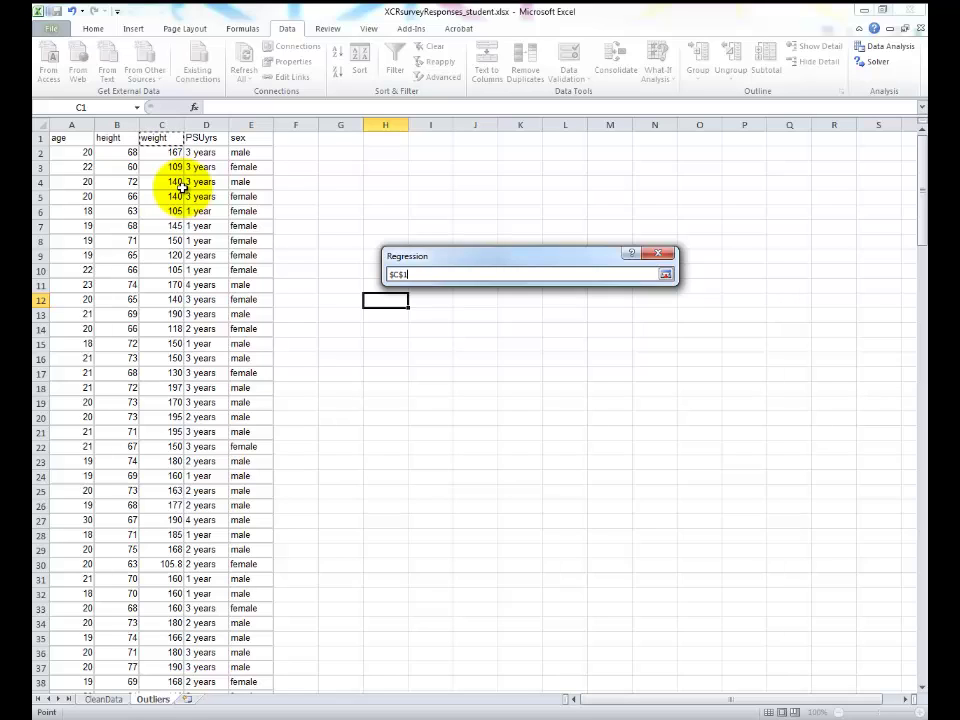
{"action": "key", "text": "ctrl+shift+Down"}
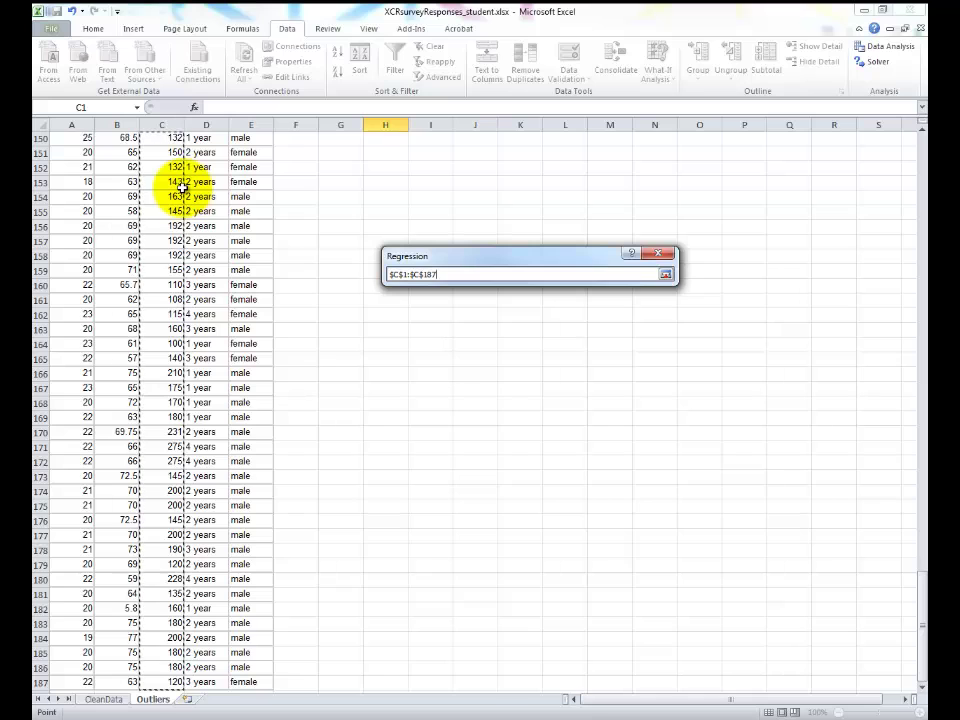
{"action": "scroll", "coordinate": [171, 500], "scroll_direction": "down", "scroll_amount": 3}
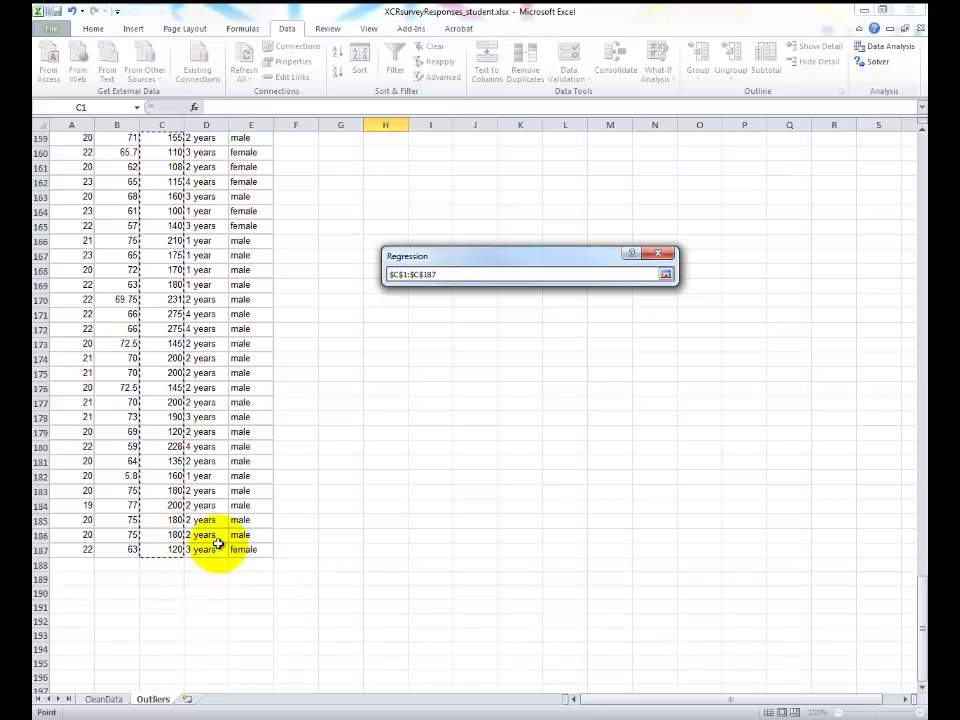
{"action": "left_click", "coordinate": [666, 274]}
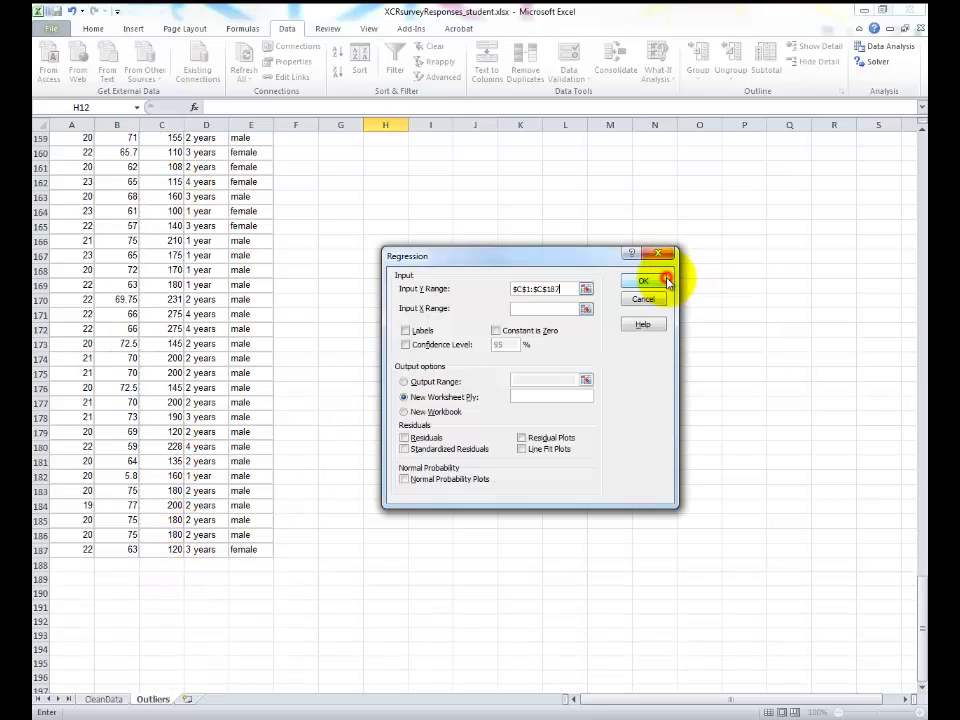
Set the regression's X input range to the height column, B1:B187, and check both input ranges
{"action": "left_click", "coordinate": [586, 311]}
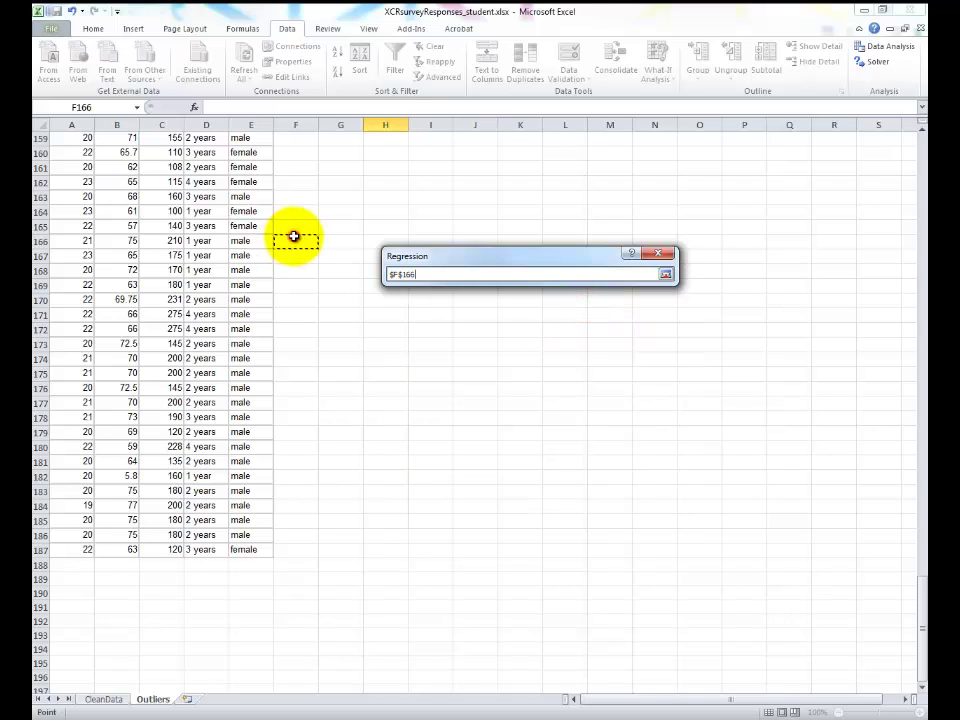
{"action": "key", "text": "ctrl+Up"}
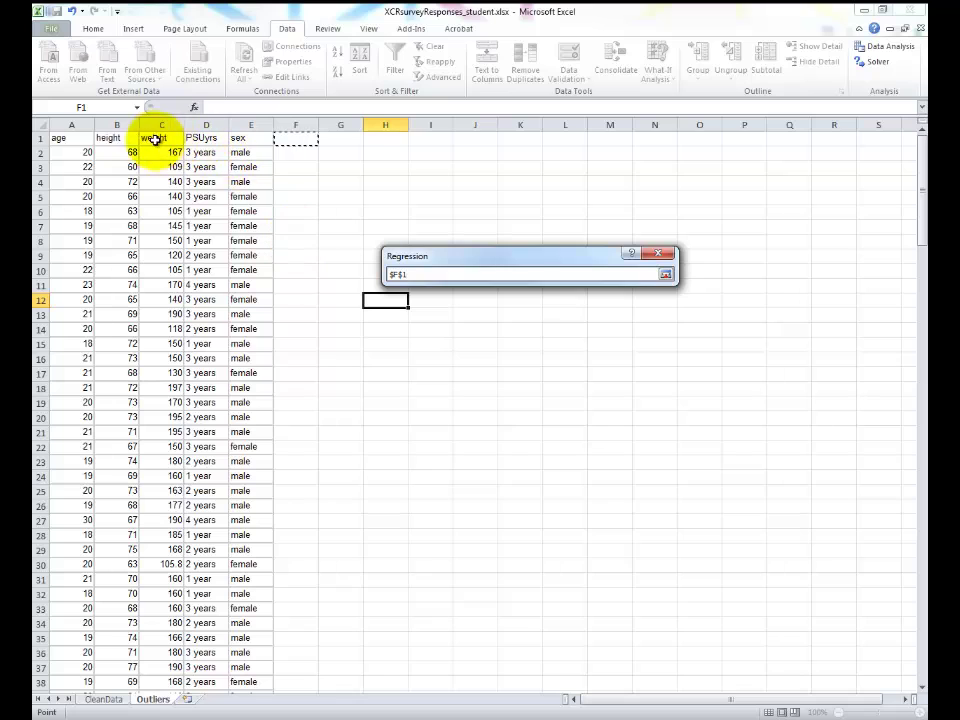
{"action": "left_click", "coordinate": [117, 140]}
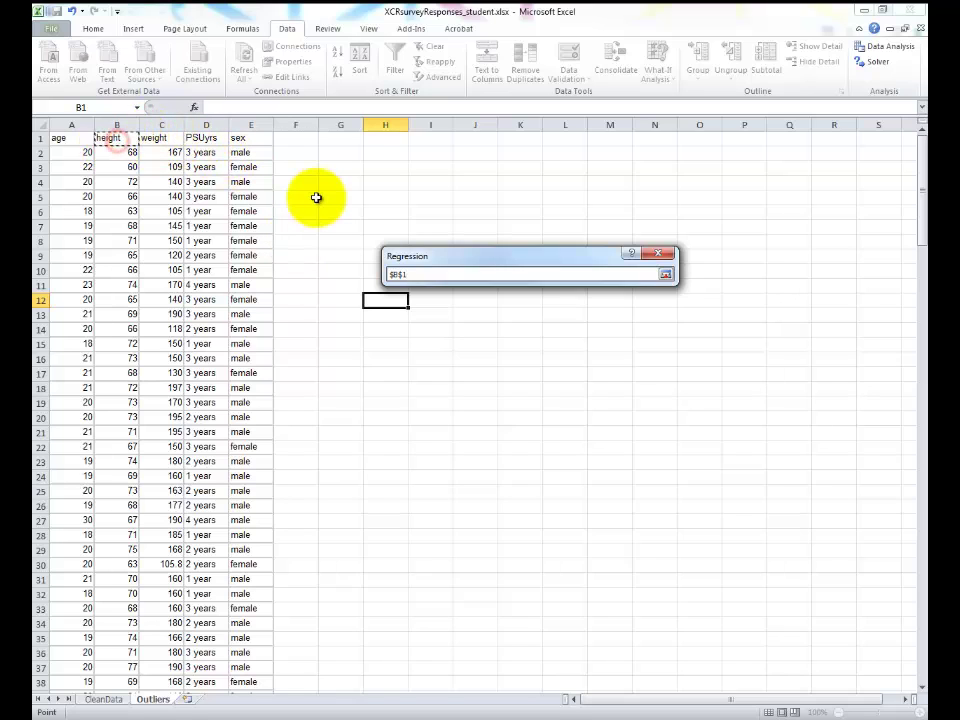
{"action": "key", "text": "ctrl+shift+Down"}
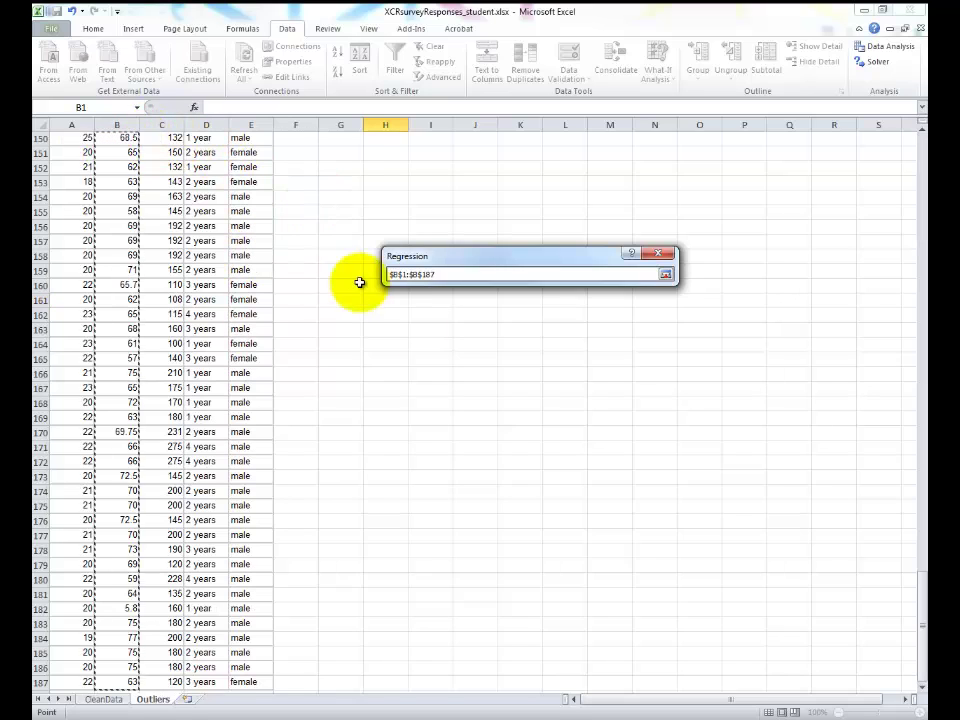
{"action": "left_click", "coordinate": [665, 274]}
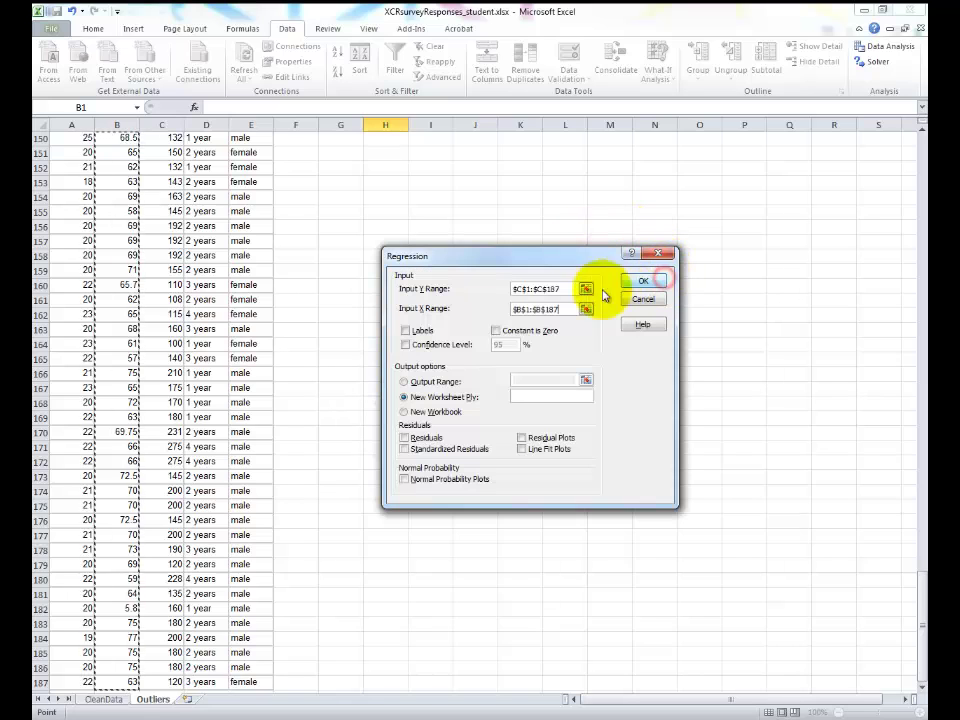
{"action": "left_click", "coordinate": [545, 289]}
{"action": "left_click", "coordinate": [565, 288]}
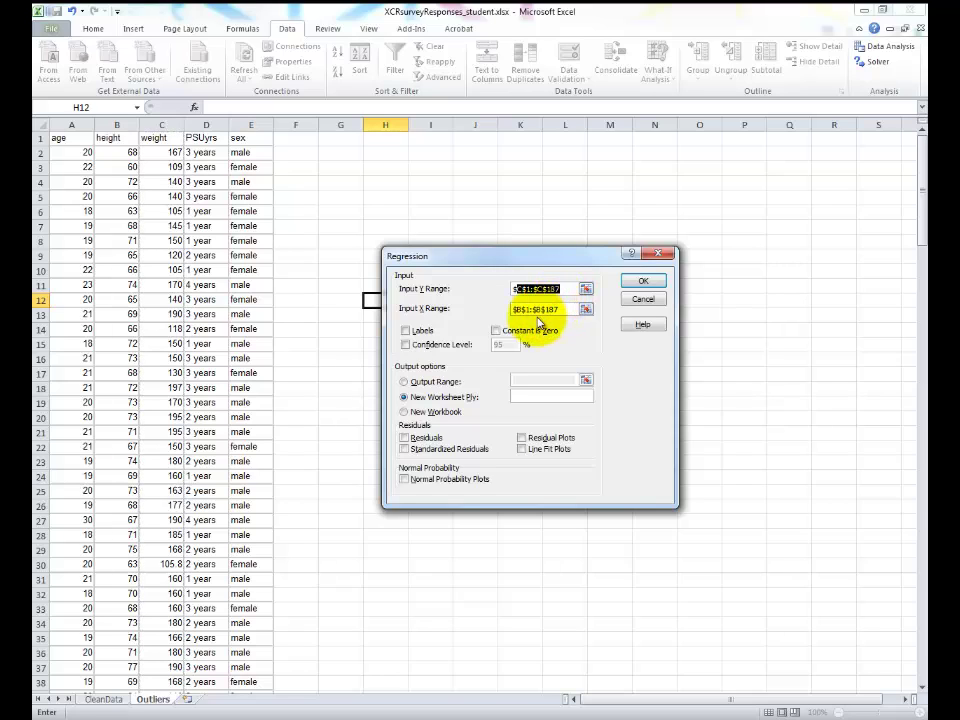
{"action": "left_click_drag", "start_coordinate": [519, 307], "coordinate": [561, 312]}
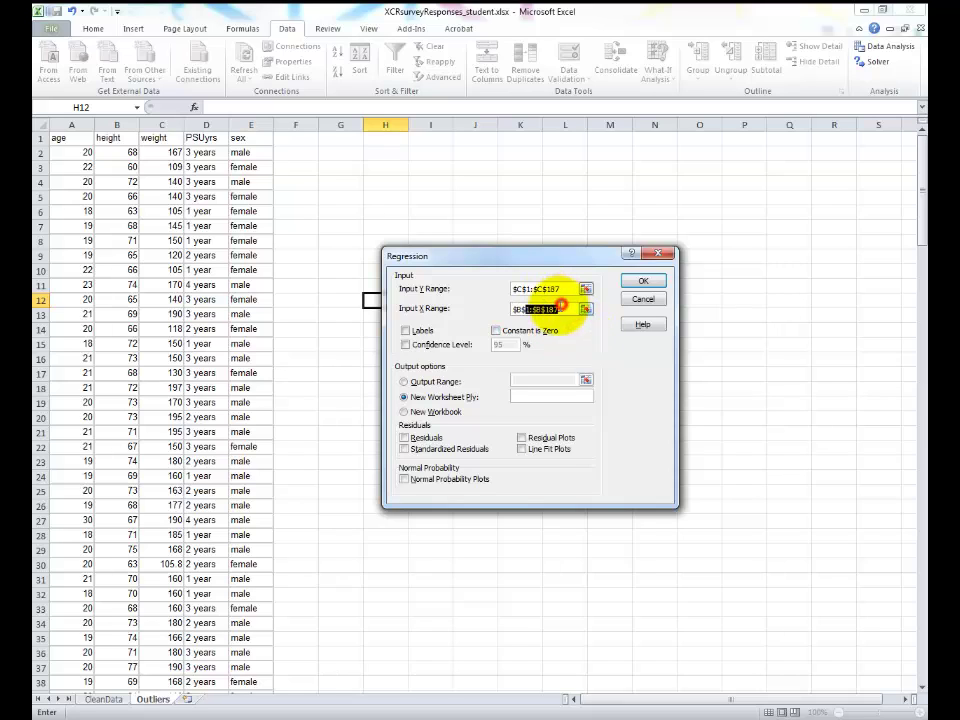
Run the regression with labels and residual plots enabled and the confidence level option off, outputting to a new worksheet named weight_height_outlier
{"action": "left_click", "coordinate": [405, 331]}
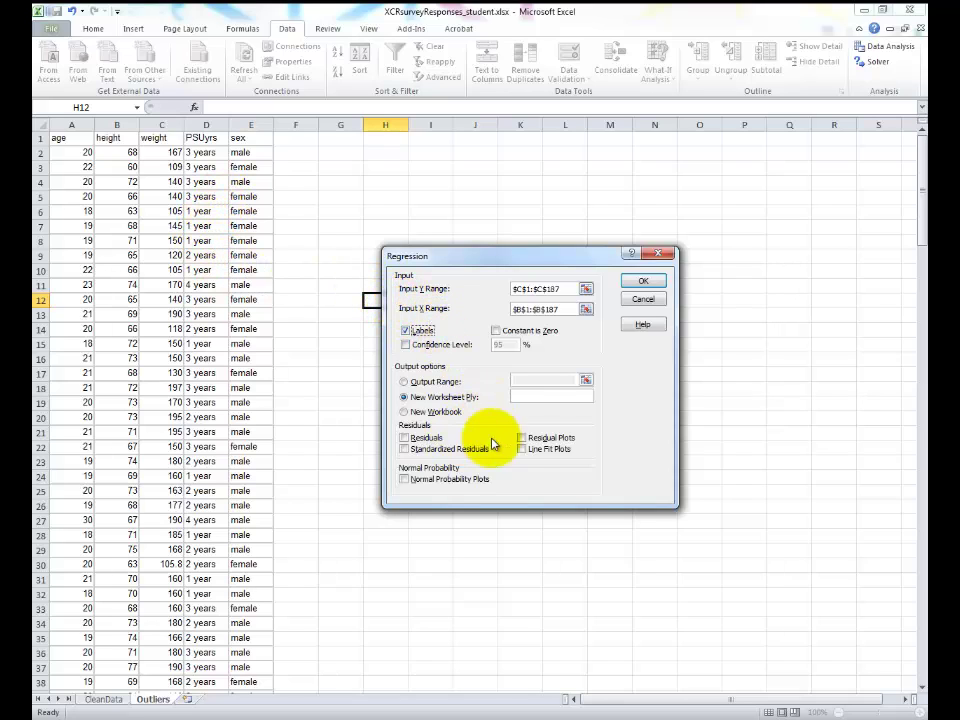
{"action": "left_click", "coordinate": [521, 439]}
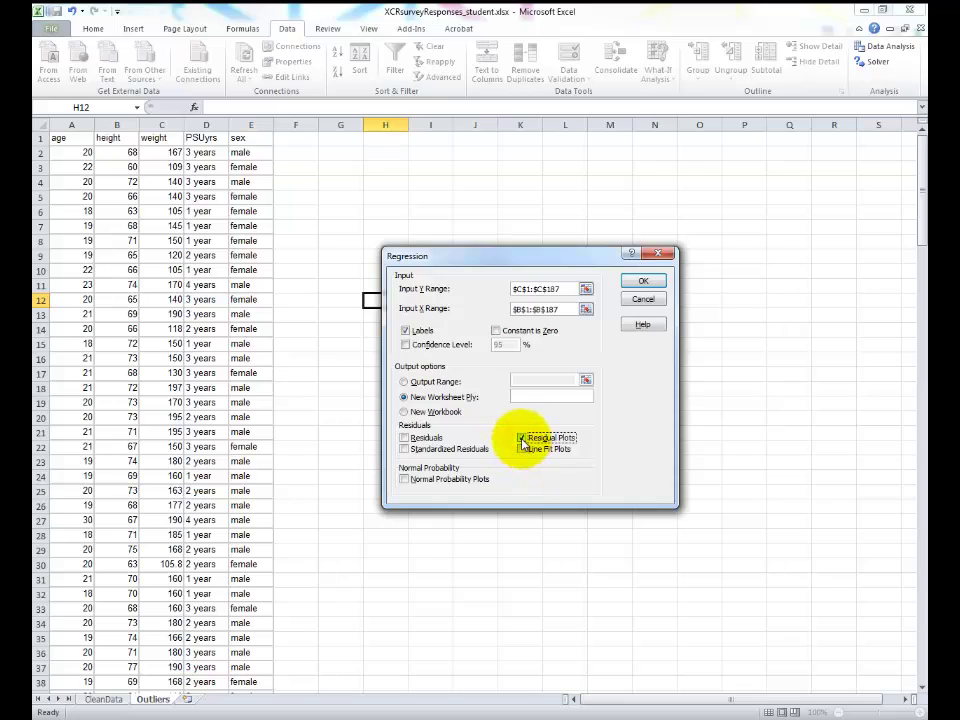
{"action": "left_click", "coordinate": [527, 397]}
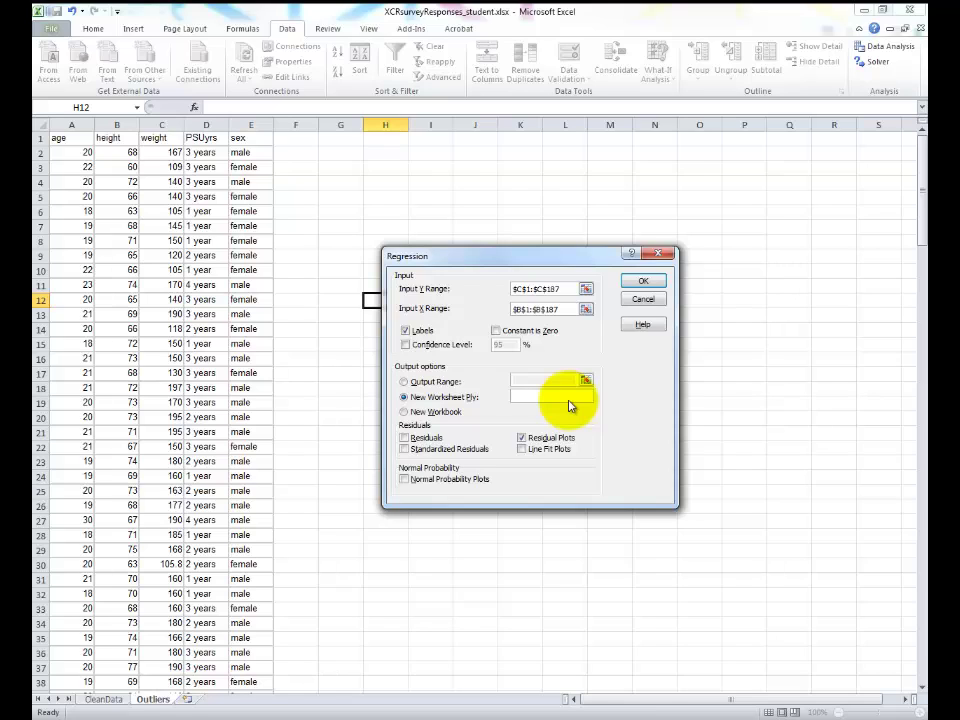
{"action": "type", "text": "weight_height_outlier"}
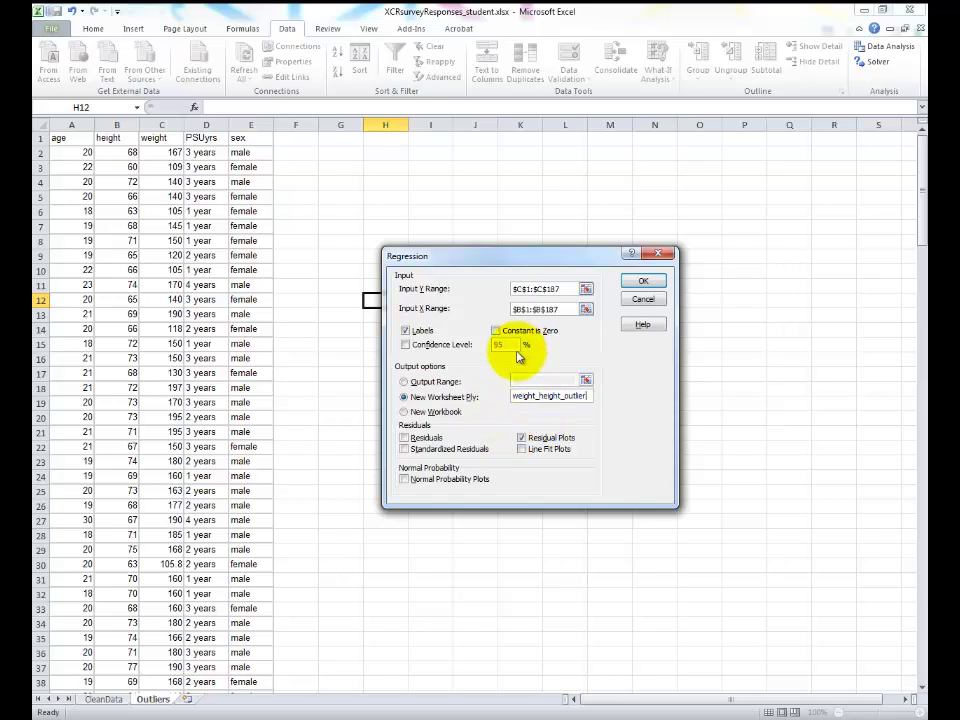
{"action": "left_click", "coordinate": [406, 345]}
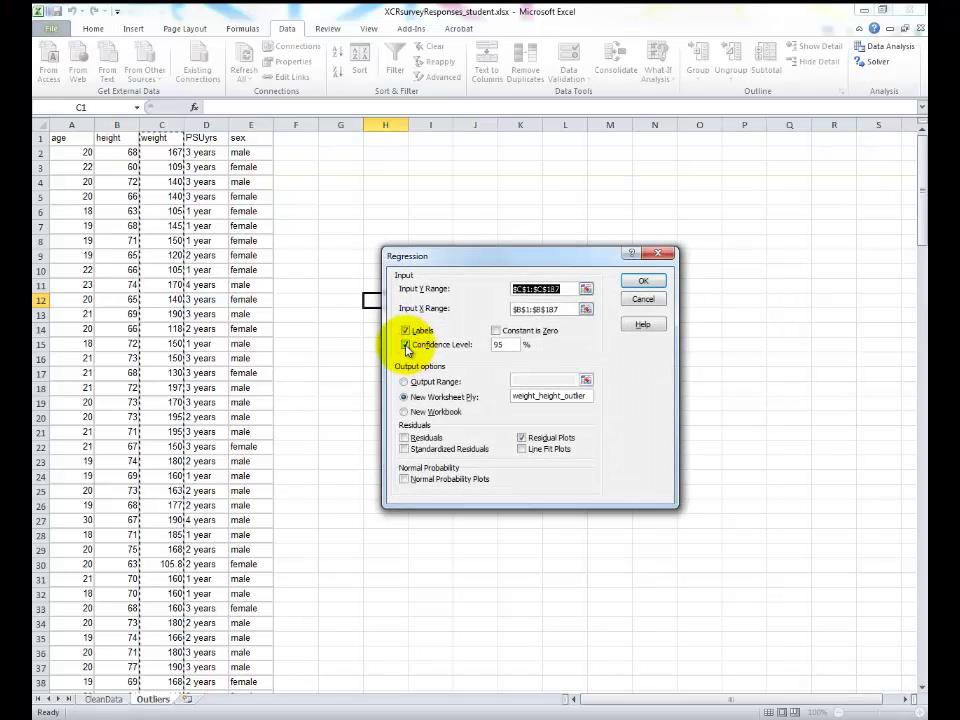
{"action": "left_click", "coordinate": [406, 345]}
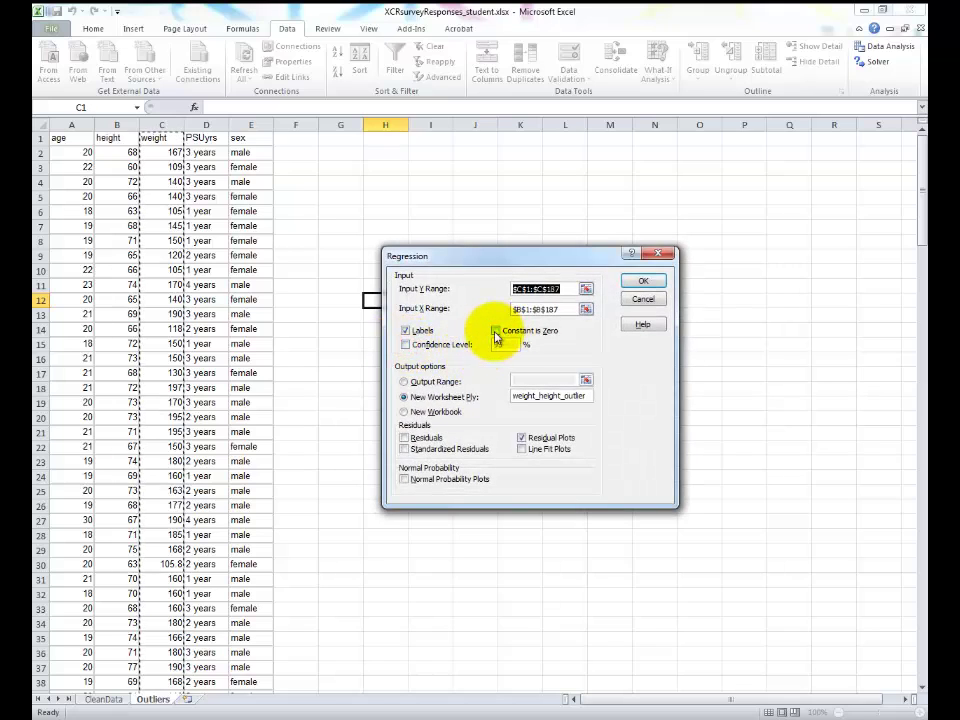
{"action": "left_click", "coordinate": [641, 283]}
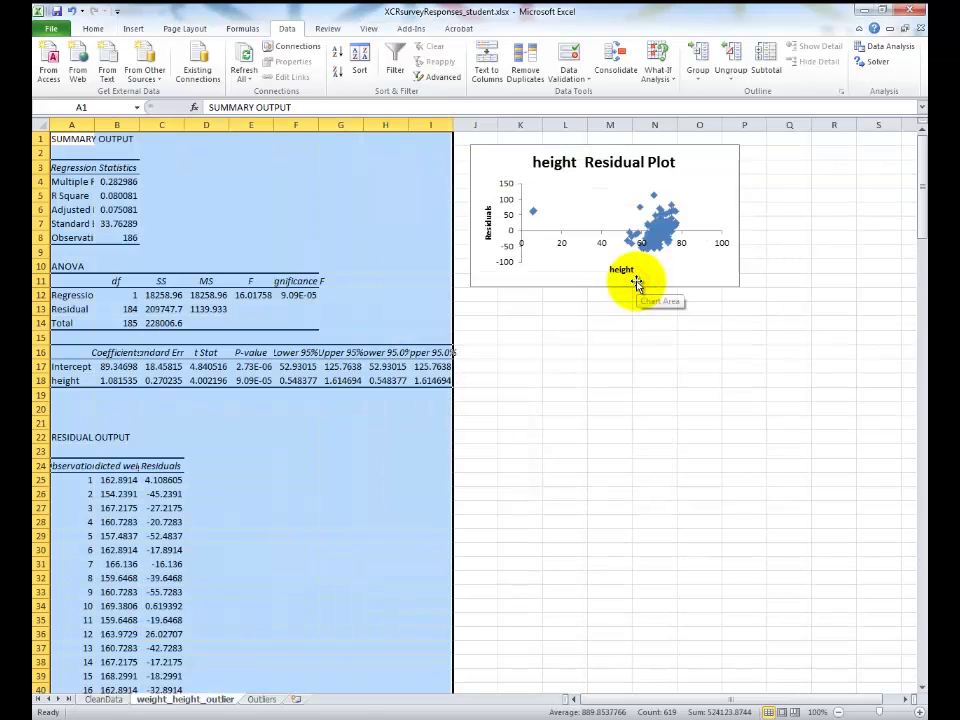
Enlarge the height residual plot on the weight_height_outlier sheet to span about columns J to Q, down to row 23
{"action": "left_click", "coordinate": [210, 451]}
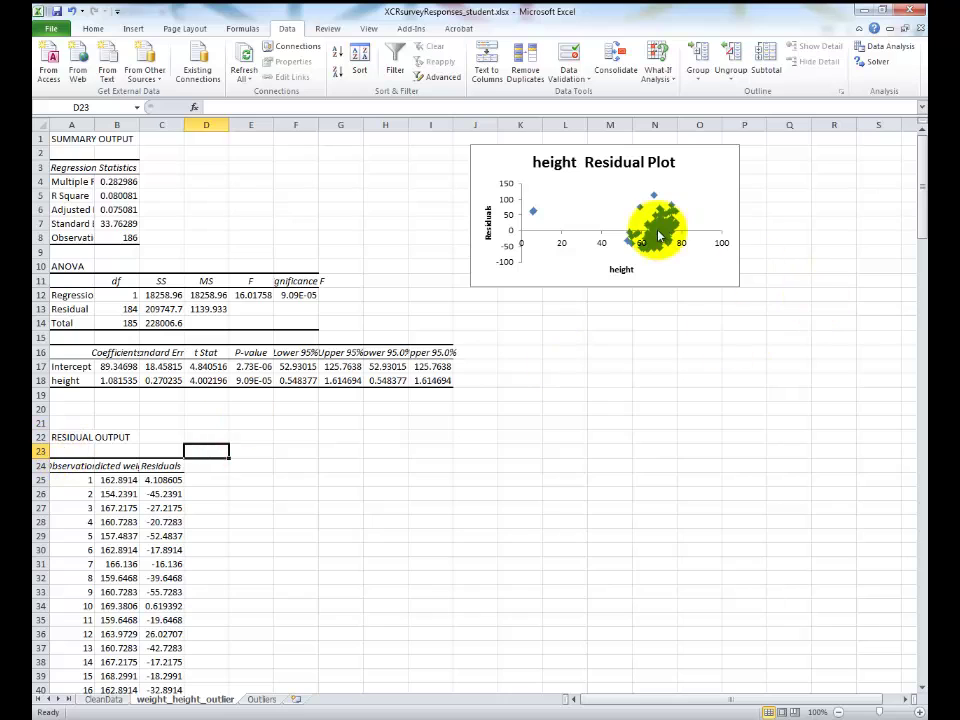
{"action": "left_click", "coordinate": [598, 217]}
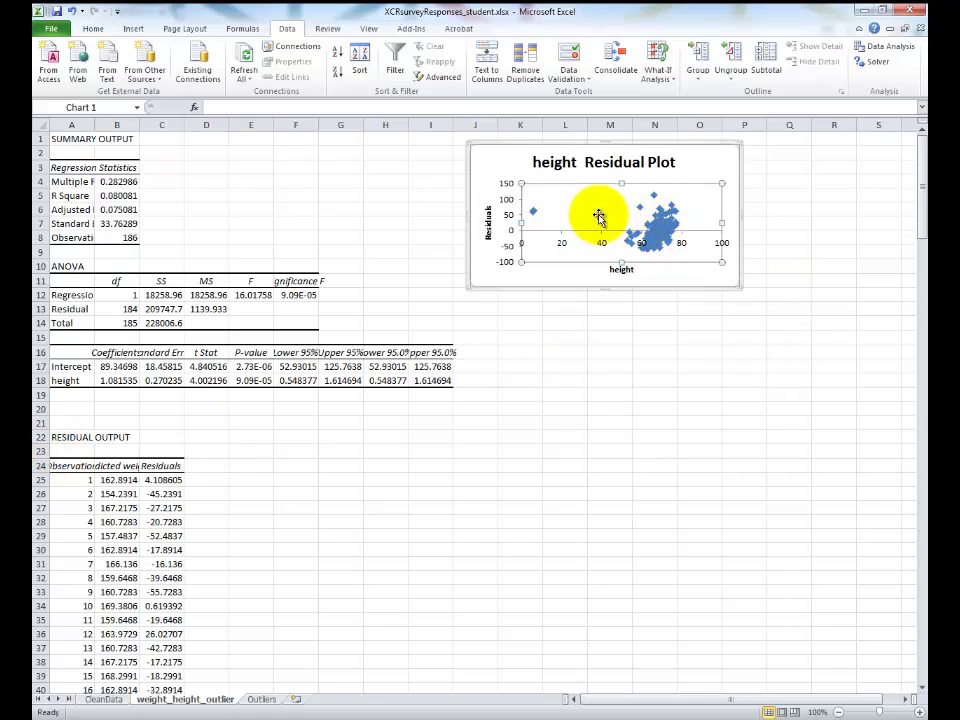
{"action": "left_click_drag", "start_coordinate": [735, 287], "coordinate": [816, 460]}
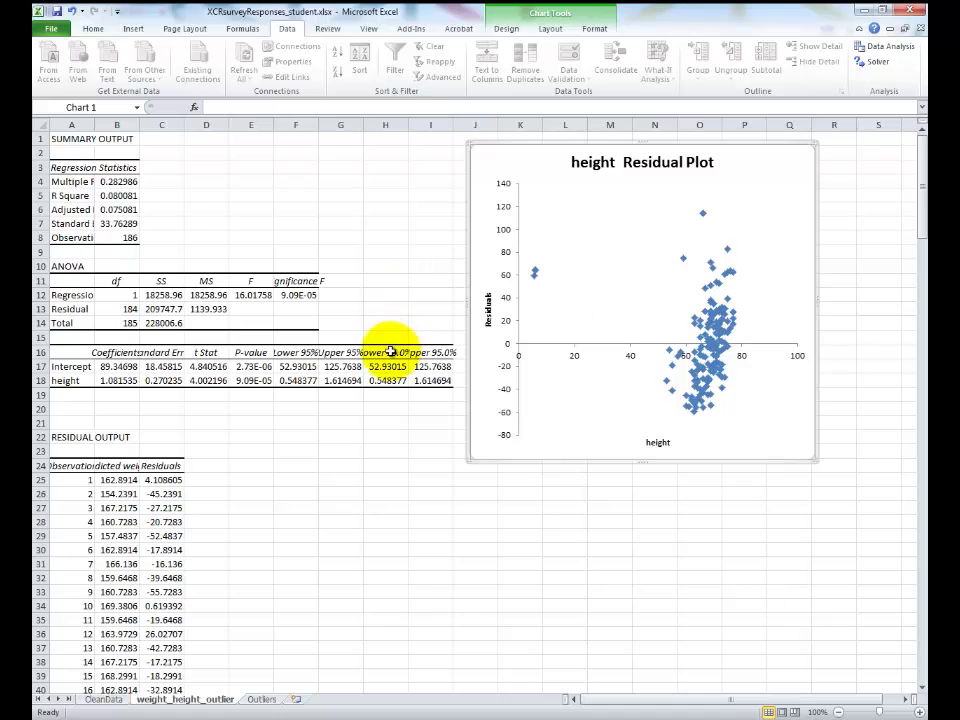
Delete columns H and I, which hold the duplicate Lower 95.0% and Upper 95.0% limits, from the weight_height_outlier sheet
{"action": "left_click_drag", "start_coordinate": [386, 352], "coordinate": [430, 382]}
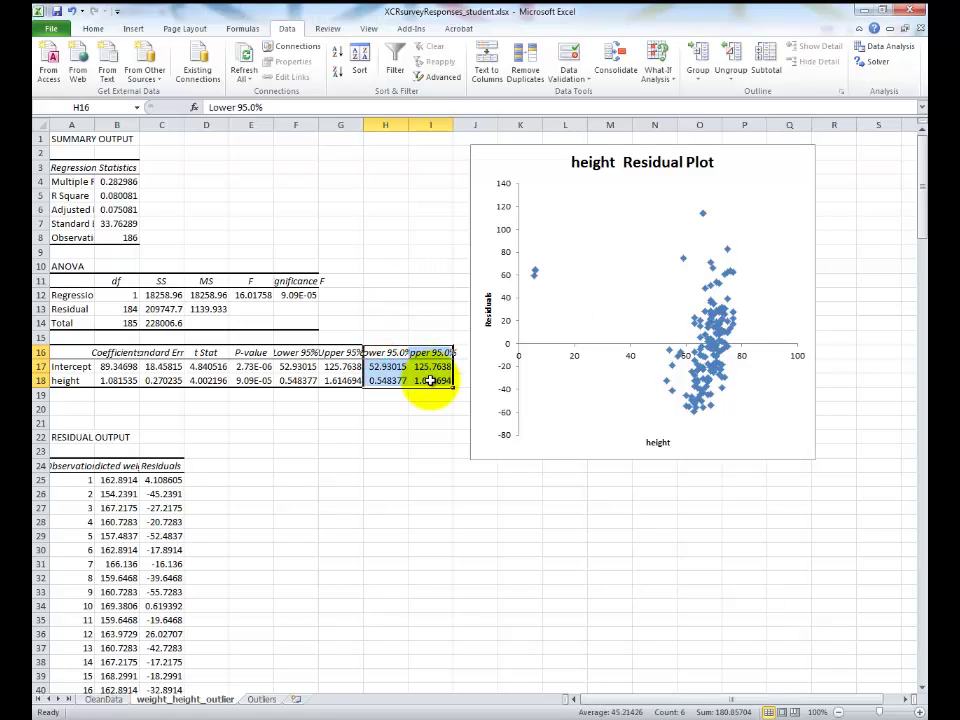
{"action": "left_click_drag", "start_coordinate": [308, 355], "coordinate": [330, 382]}
{"action": "left_click_drag", "start_coordinate": [385, 124], "coordinate": [429, 123]}
{"action": "right_click", "coordinate": [428, 125]}
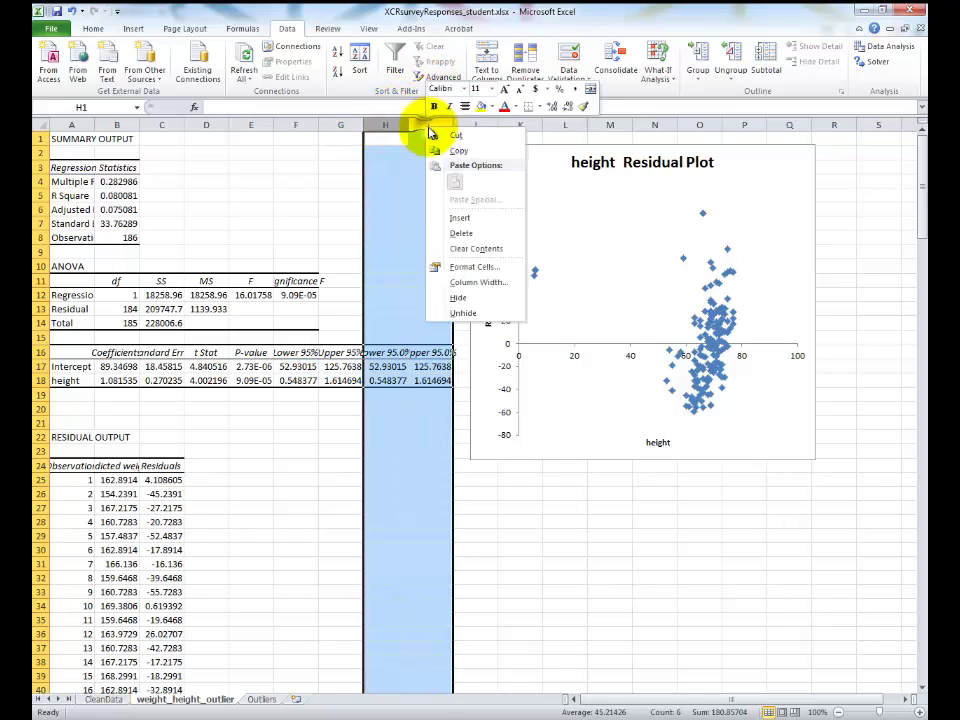
{"action": "left_click", "coordinate": [487, 235]}
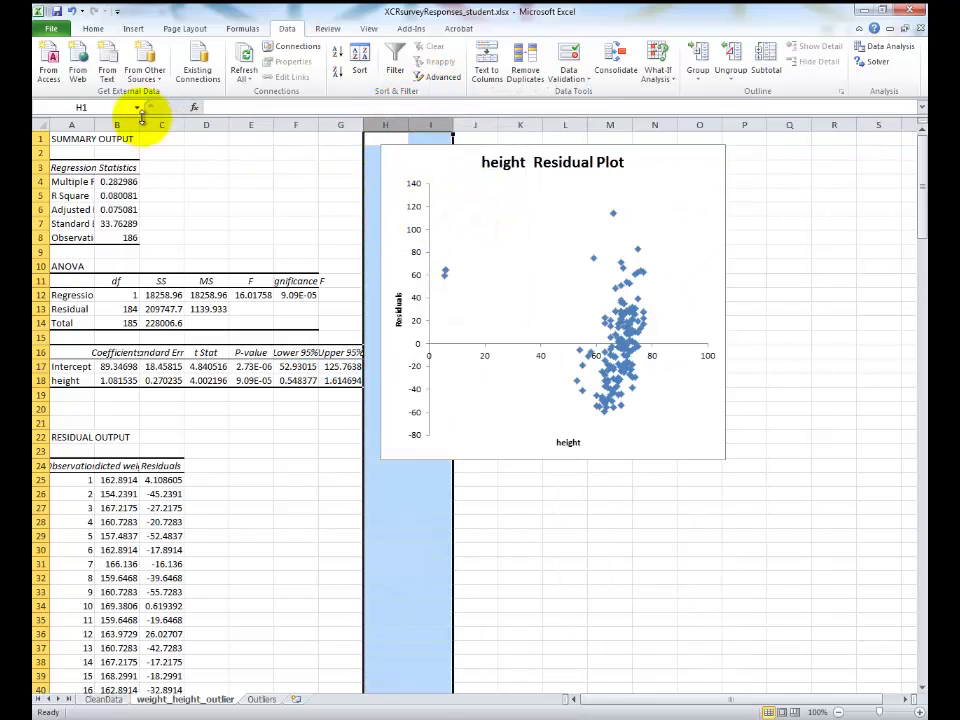
Widen column B so the regression statistics show more digits, and check the R Square value
{"action": "left_click_drag", "start_coordinate": [138, 120], "coordinate": [161, 120]}
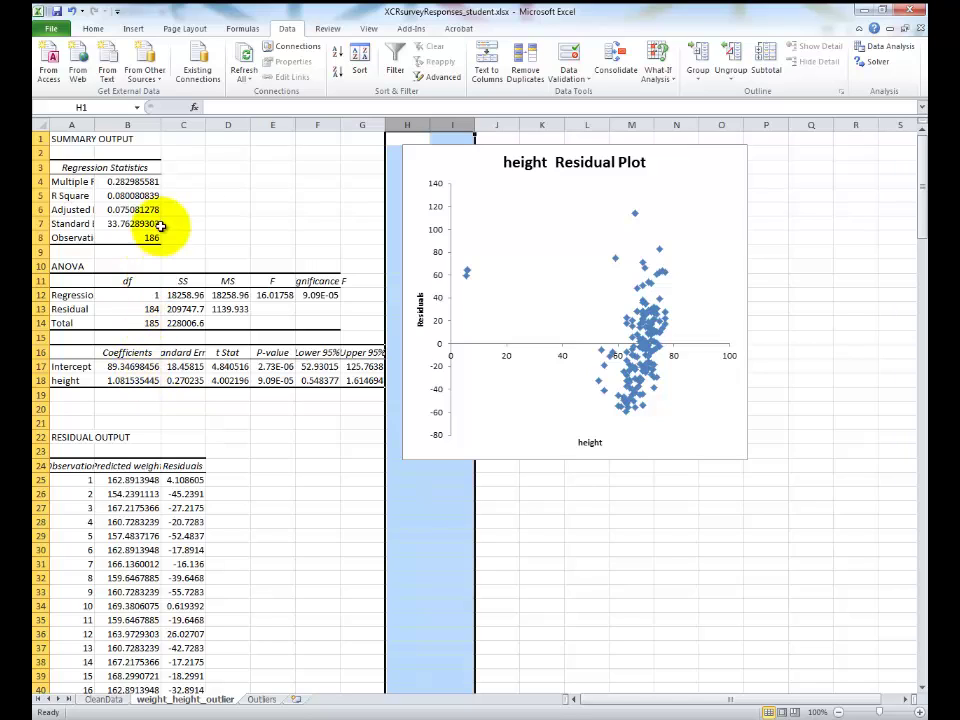
{"action": "left_click", "coordinate": [152, 195]}
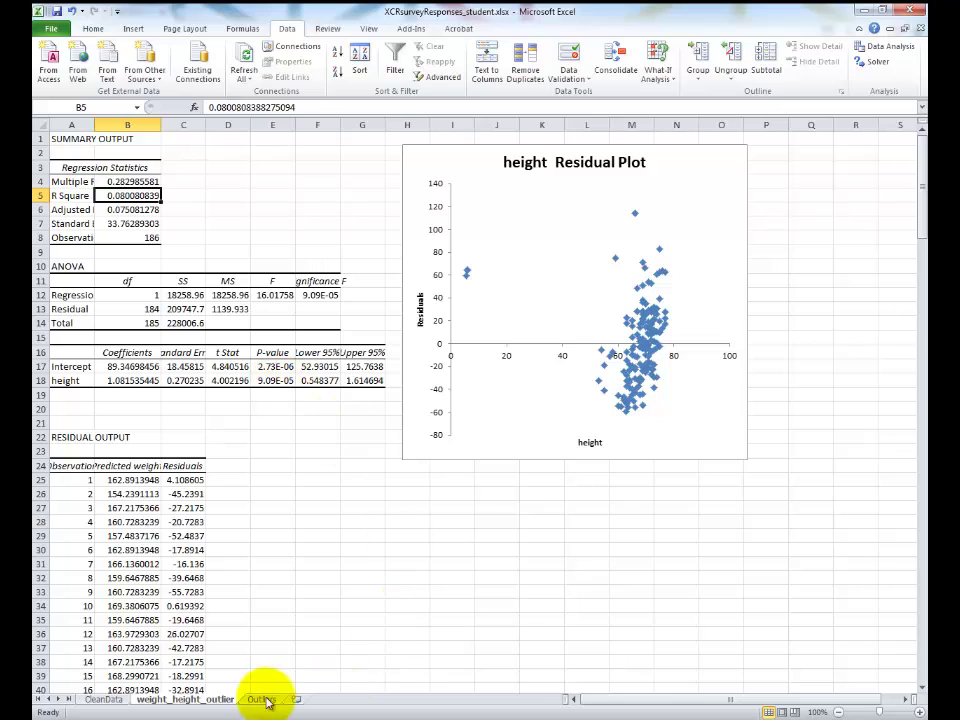
Start a Regression data analysis on the CleanData sheet, keeping C1:C187 as the Y range and selecting the height column, B1:B187, as X range
{"action": "left_click", "coordinate": [103, 700]}
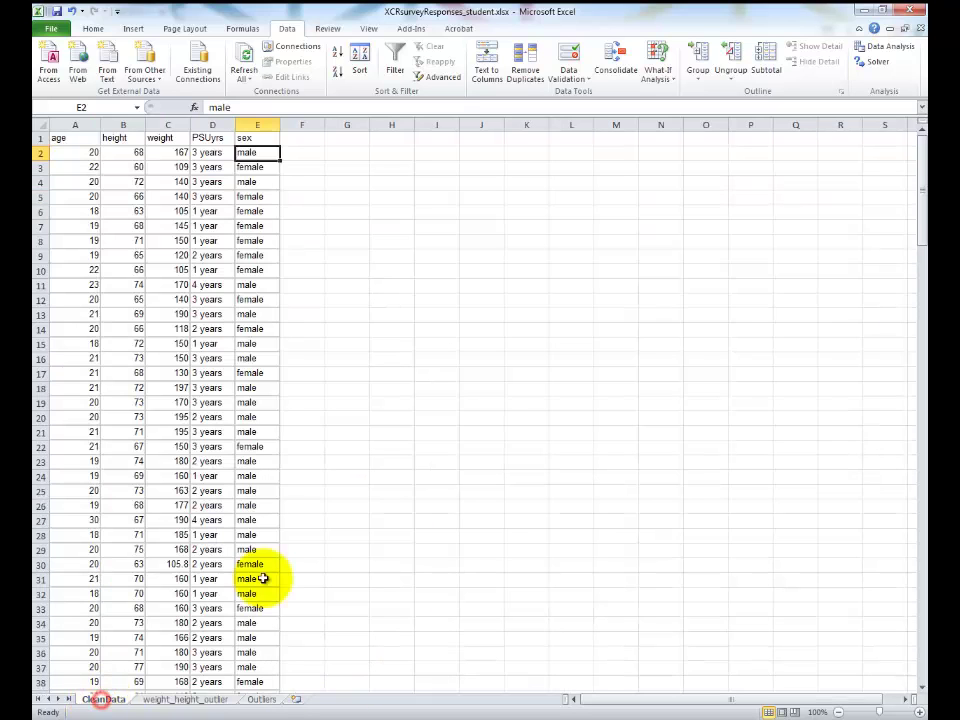
{"action": "left_click", "coordinate": [880, 48]}
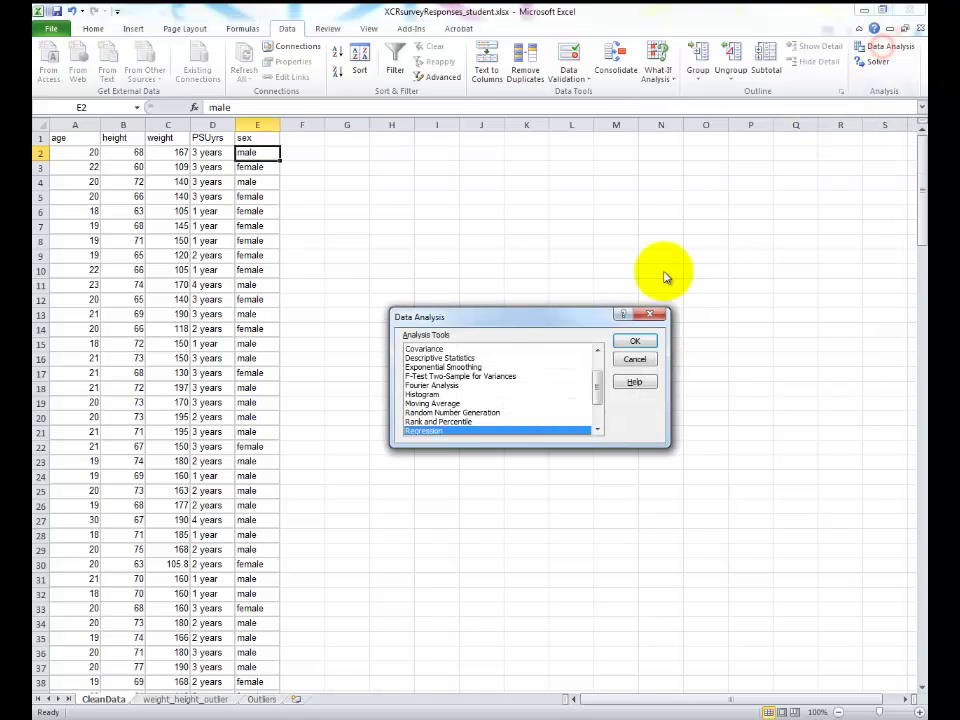
{"action": "left_click", "coordinate": [640, 345]}
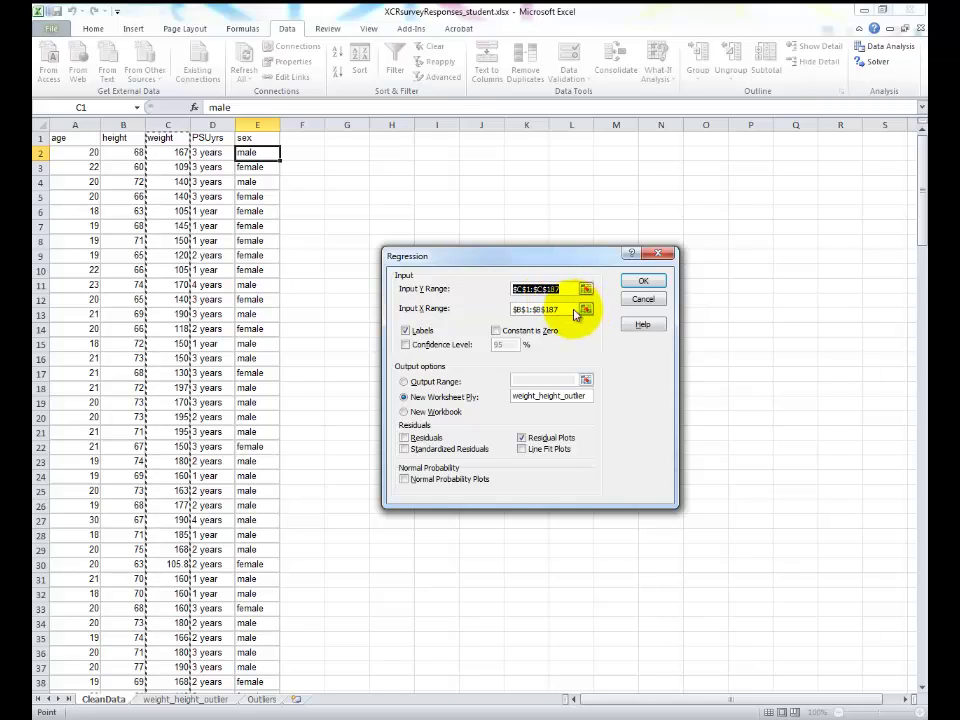
{"action": "left_click", "coordinate": [586, 309]}
{"action": "left_click", "coordinate": [117, 140]}
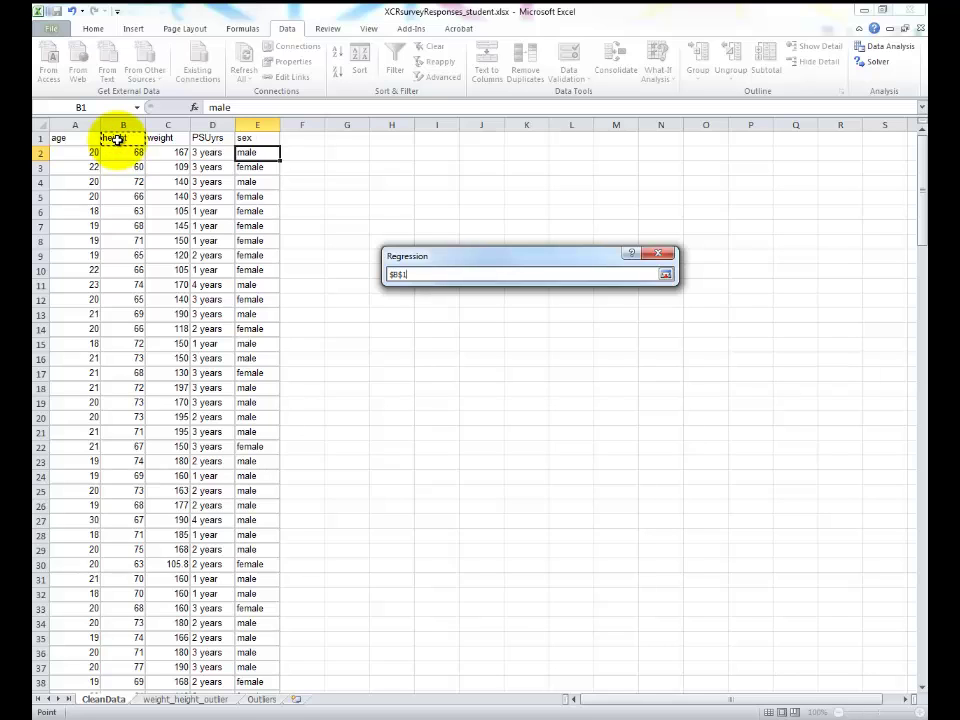
{"action": "key", "text": "ctrl+shift+Down"}
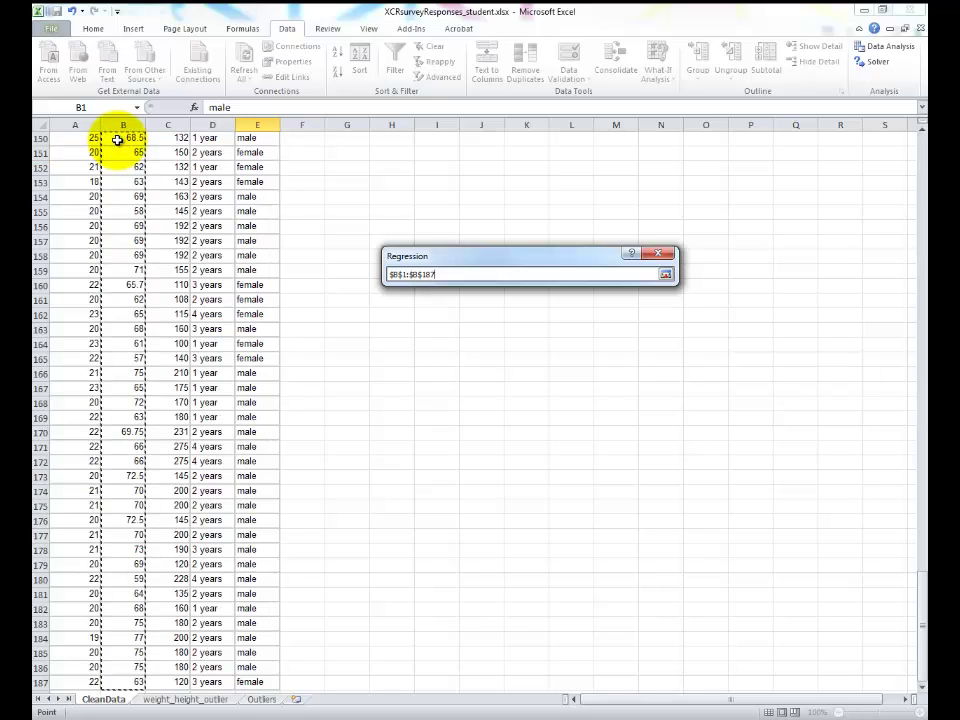
{"action": "left_click", "coordinate": [665, 274]}
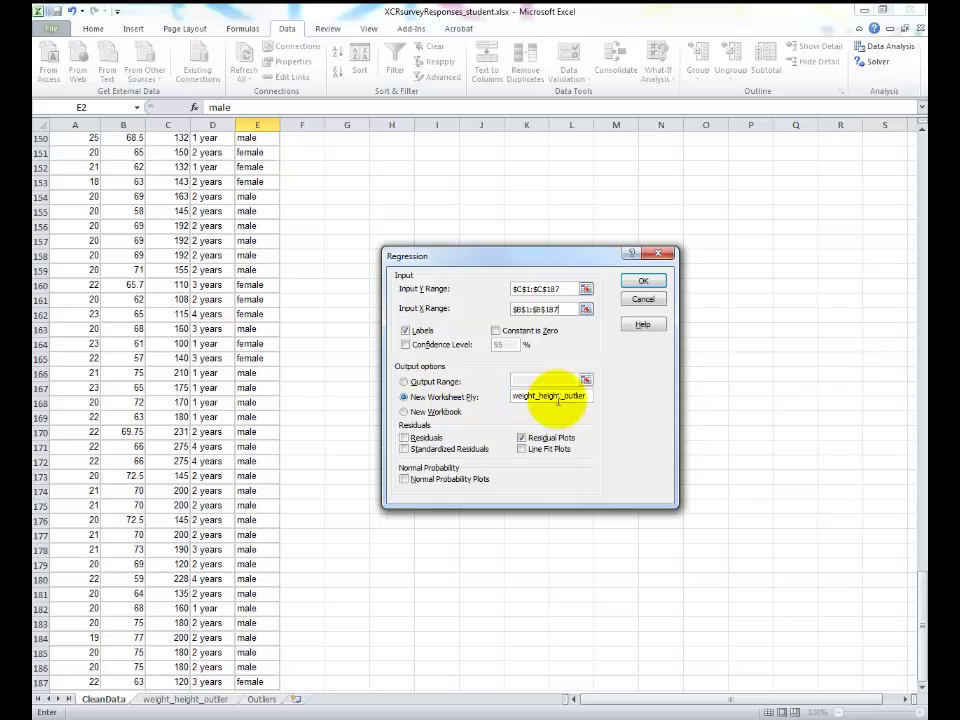
Clear the new worksheet name and run the regression, keeping labels and residual plots enabled
{"action": "left_click_drag", "start_coordinate": [566, 395], "coordinate": [588, 396]}
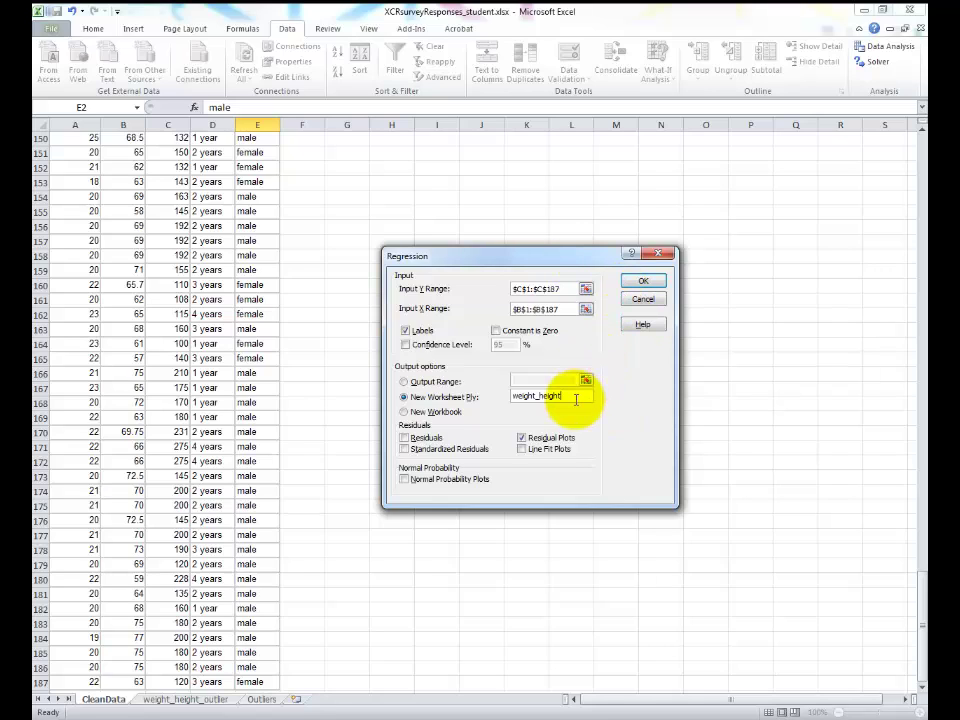
{"action": "double_click", "coordinate": [575, 397]}
{"action": "key", "text": "BackSpace"}
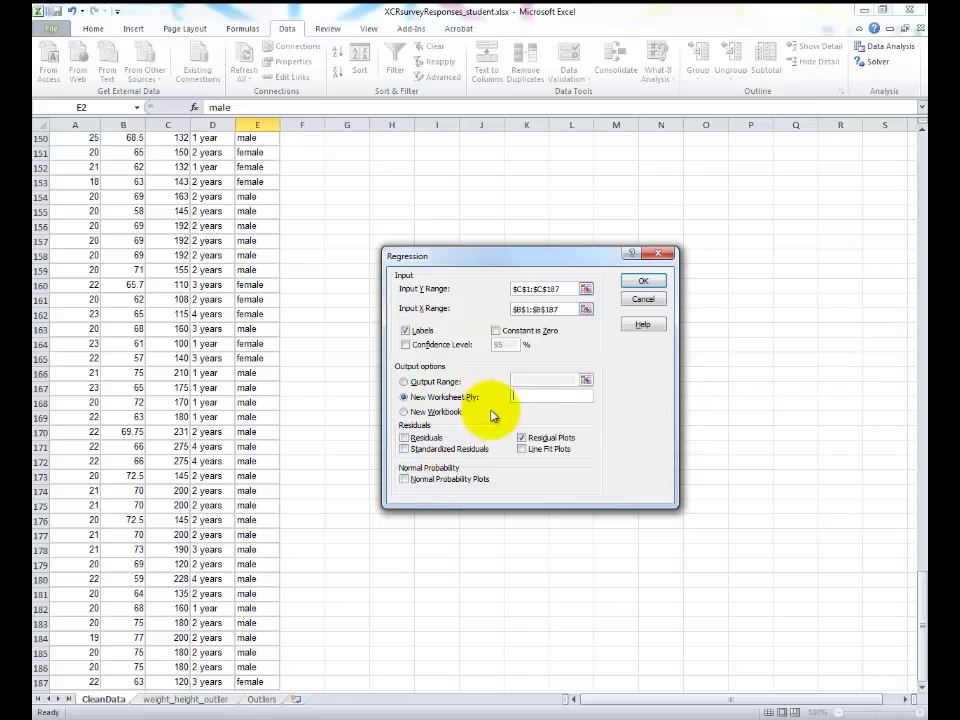
{"action": "left_click", "coordinate": [641, 283]}
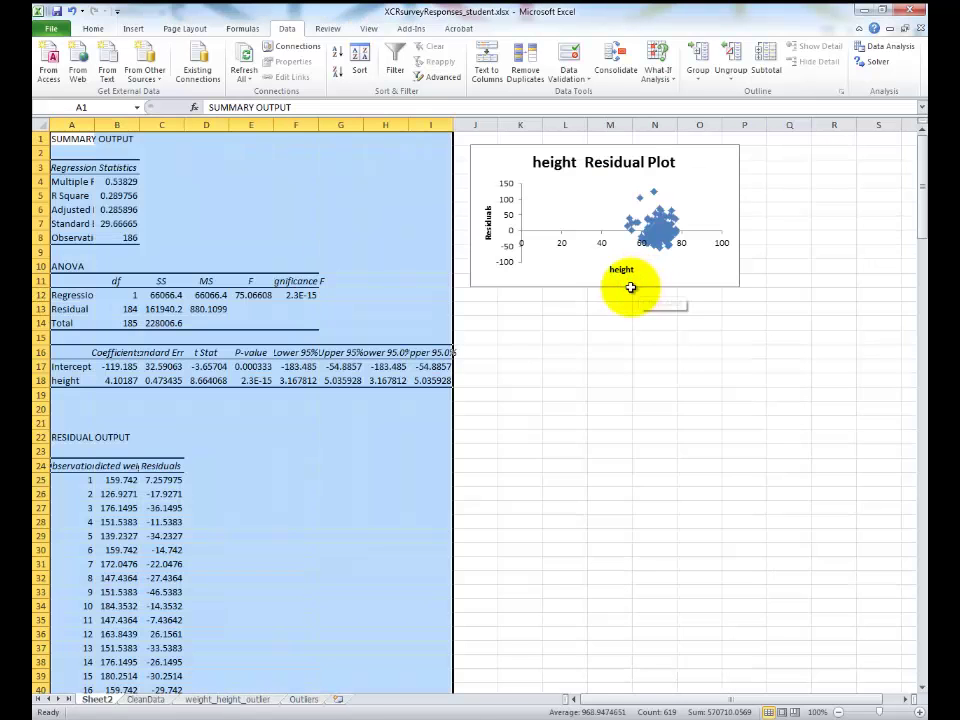
Enlarge the clean-data height residual plot to span about columns J to S, down to row 23
{"action": "left_click", "coordinate": [614, 252]}
{"action": "left_click", "coordinate": [690, 272]}
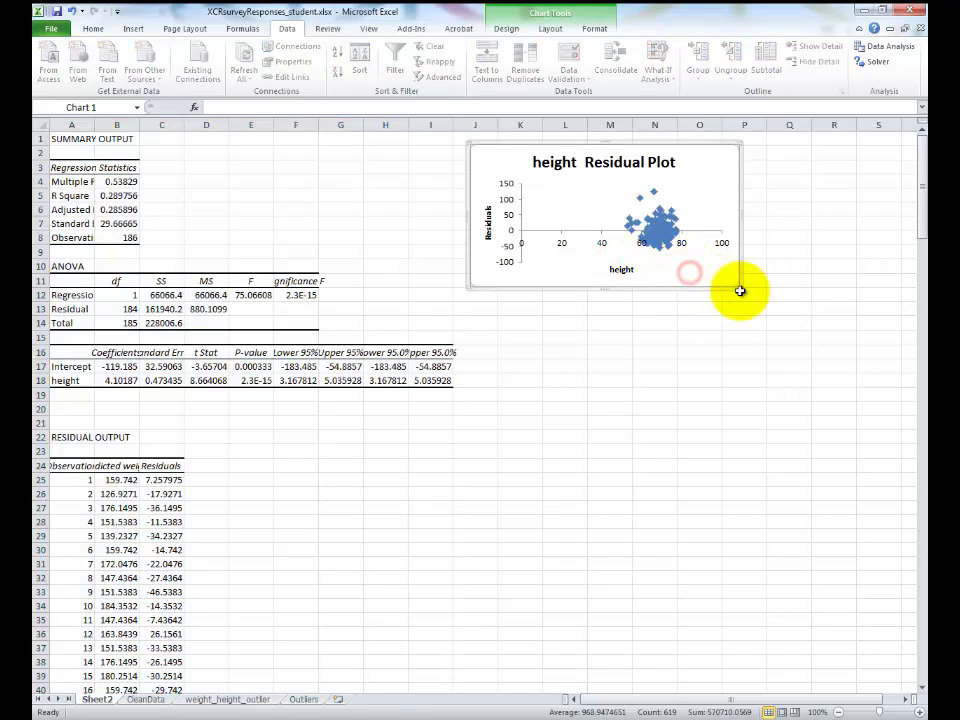
{"action": "left_click_drag", "start_coordinate": [738, 288], "coordinate": [876, 454]}
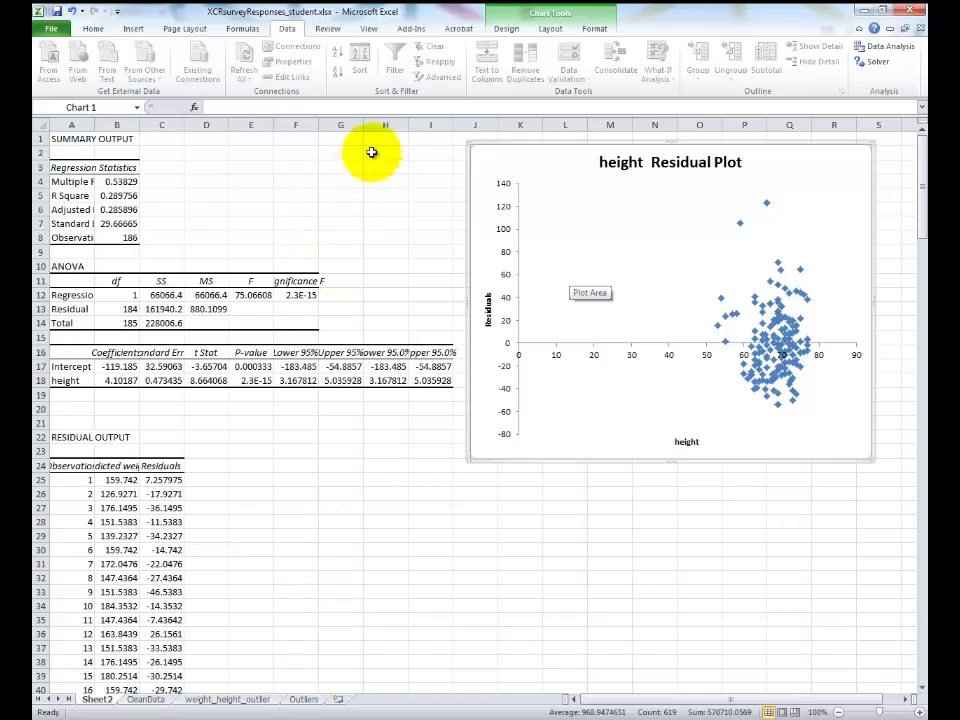
Delete the duplicate confidence limit columns H and I from the clean-data regression output
{"action": "left_click", "coordinate": [386, 124]}
{"action": "left_click_drag", "start_coordinate": [386, 124], "coordinate": [428, 124]}
{"action": "right_click", "coordinate": [424, 124]}
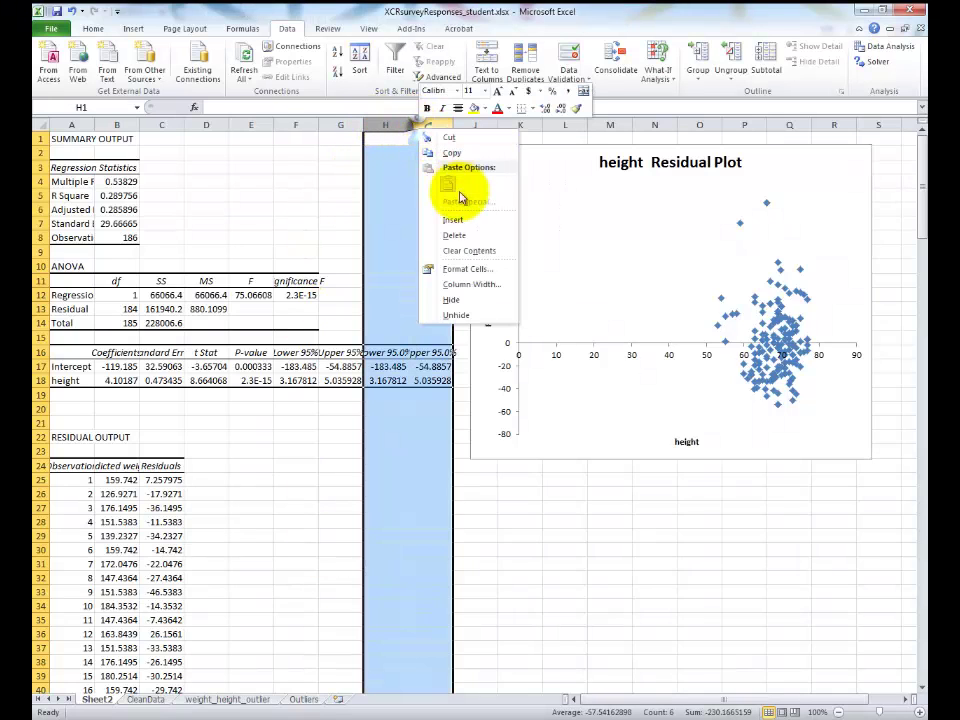
{"action": "left_click", "coordinate": [463, 233]}
{"action": "left_click", "coordinate": [282, 451]}
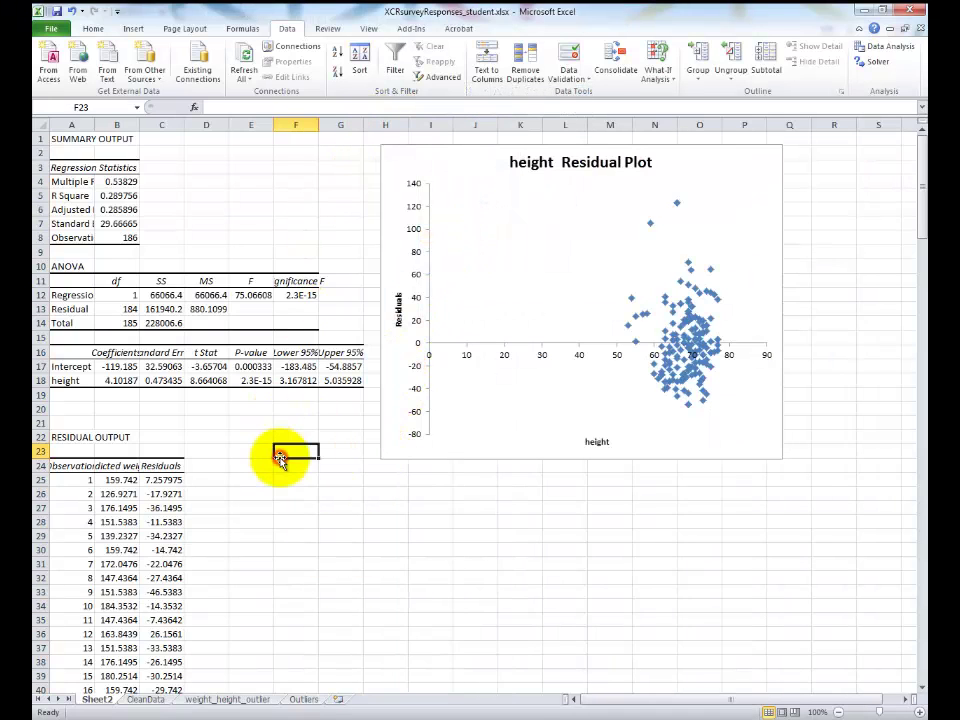
Examine the predicted weight and residual of observation 1 in the clean-data residual output
{"action": "left_click", "coordinate": [104, 480]}
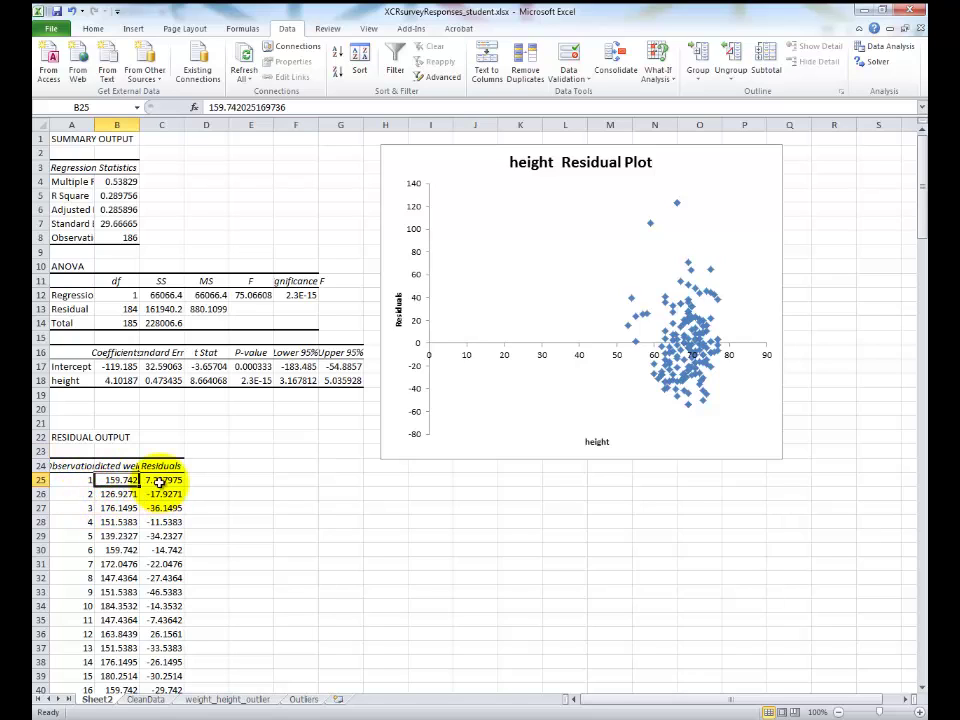
{"action": "left_click", "coordinate": [174, 480]}
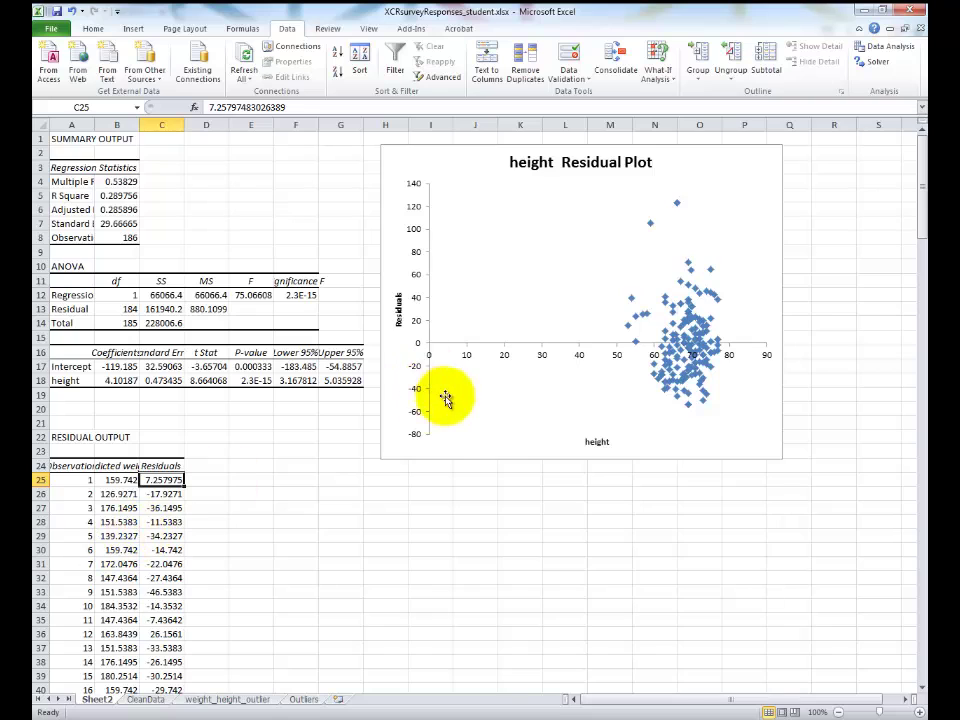
{"action": "left_click_drag", "start_coordinate": [88, 483], "coordinate": [165, 480]}
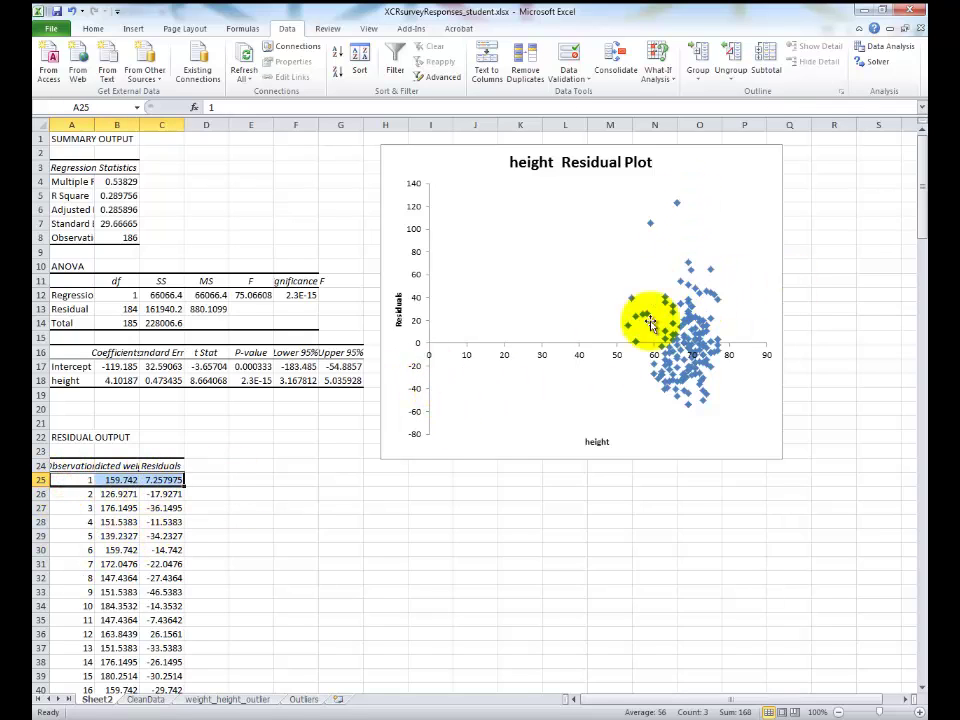
Fit column B of the clean-data regression output to its contents and check the R Square value
{"action": "double_click", "coordinate": [141, 124]}
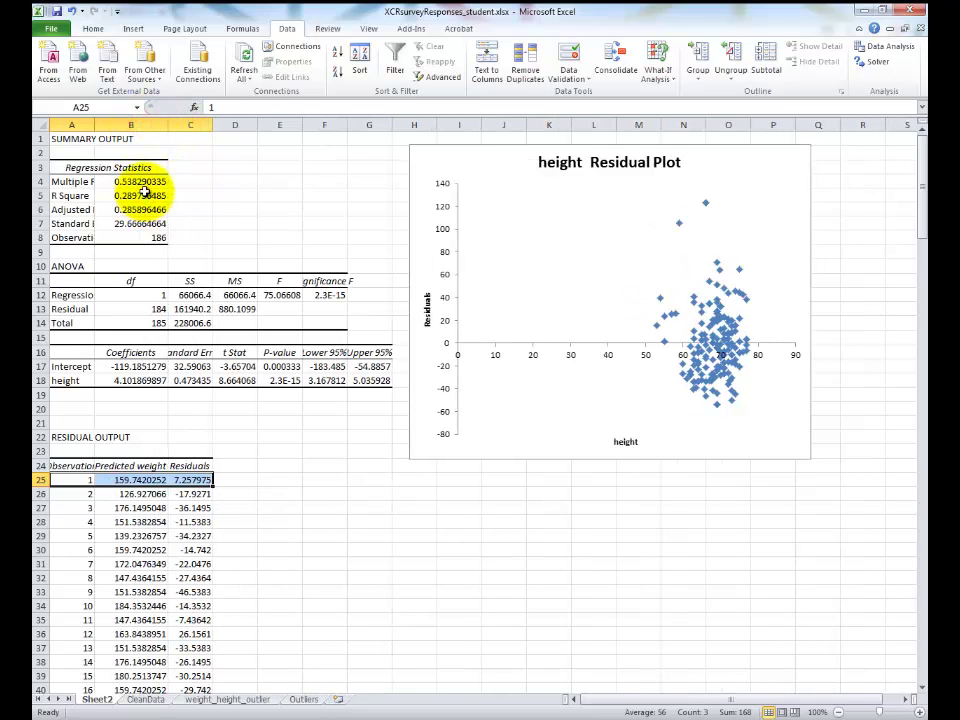
{"action": "left_click", "coordinate": [145, 195]}
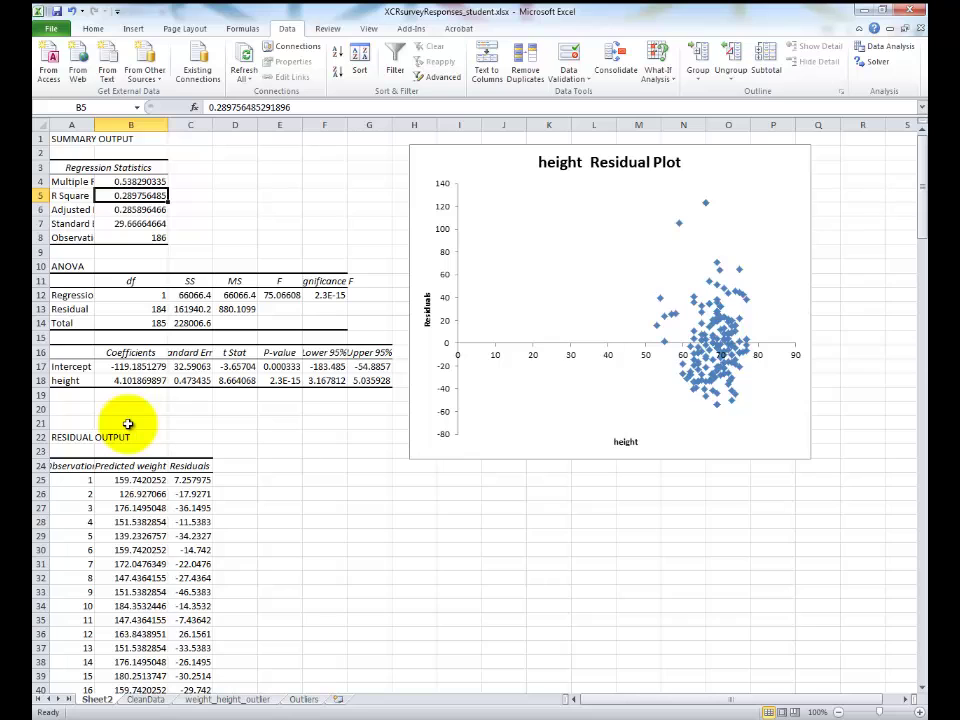
Rename the clean-data regression output sheet as weight_height_clean
{"action": "right_click", "coordinate": [101, 705]}
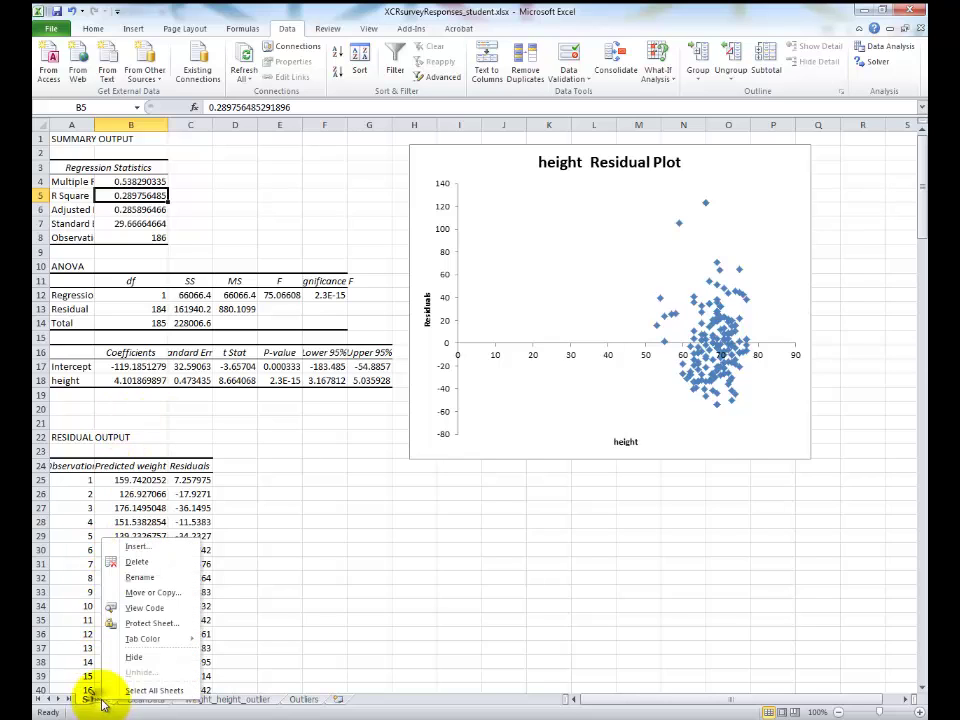
{"action": "left_click", "coordinate": [162, 579]}
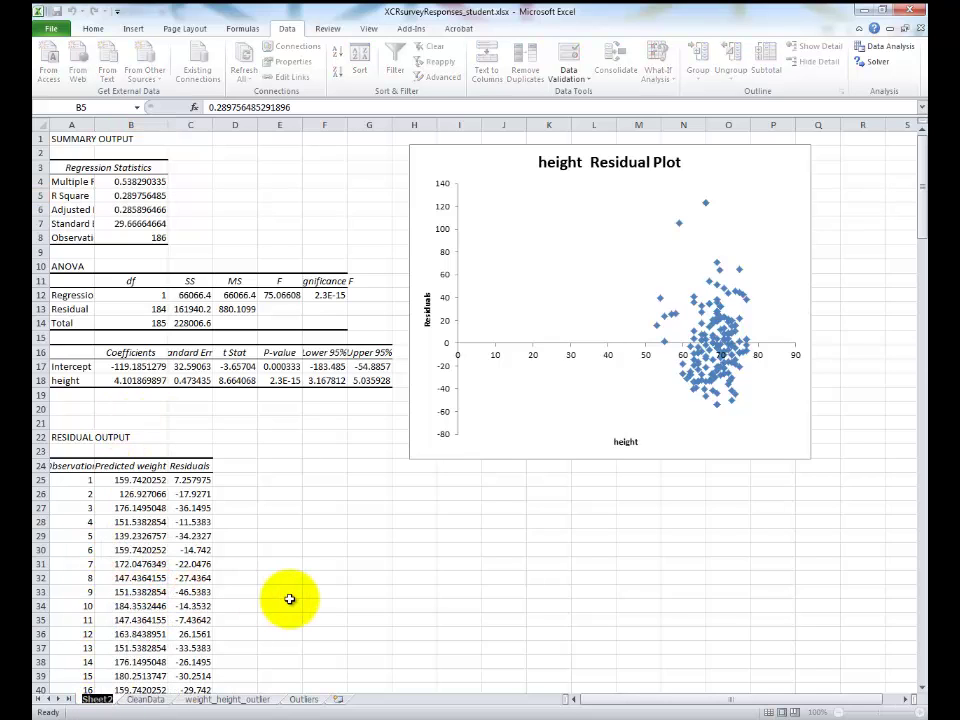
{"action": "type", "text": "weight"}
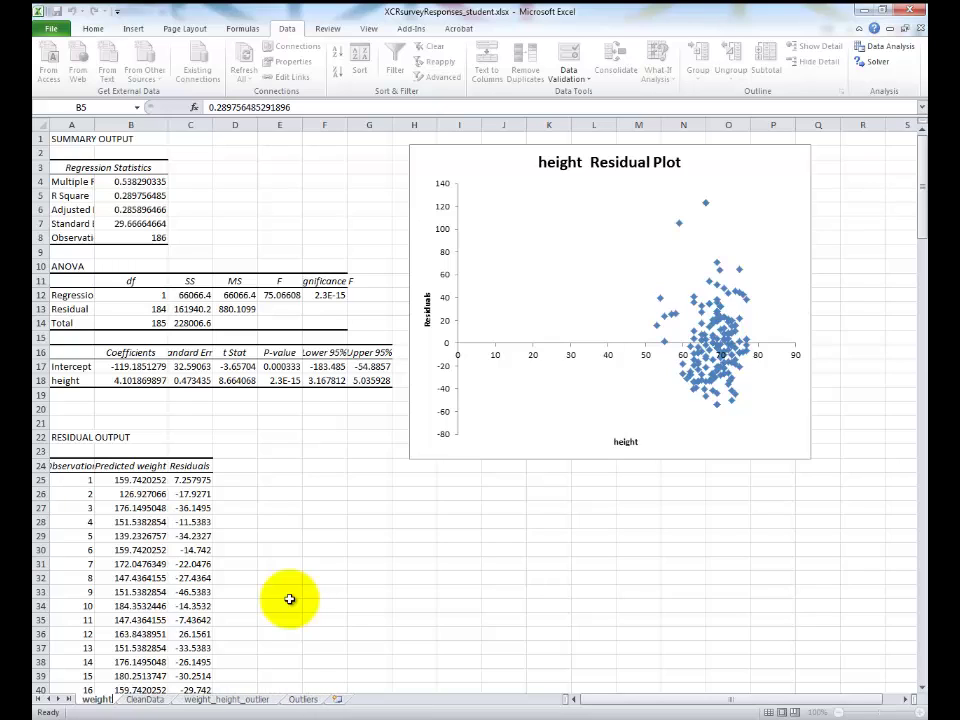
{"action": "type", "text": "_height_clean"}
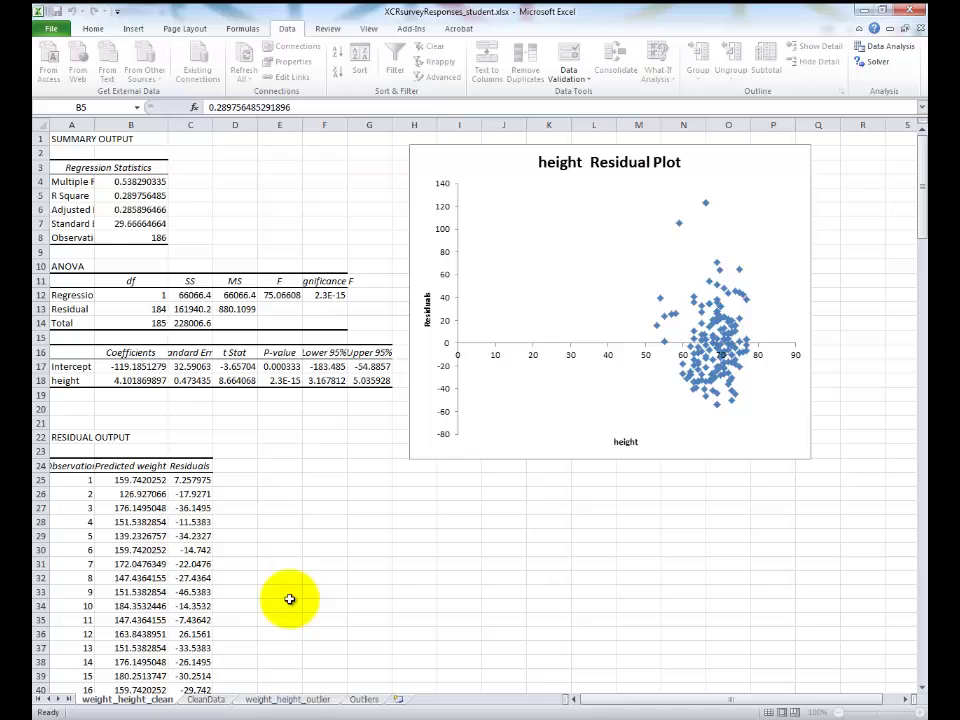
{"action": "key", "text": "Return"}
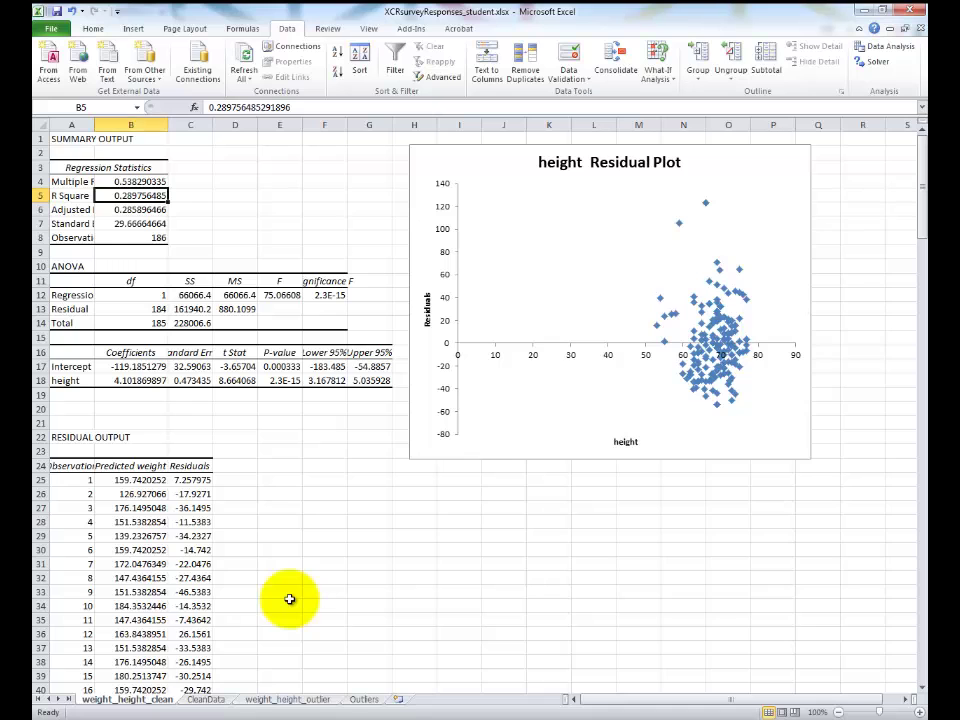
Compare the regression results and residual plots on the weight_height_outlier and weight_height_clean sheets
{"action": "left_click", "coordinate": [293, 700]}
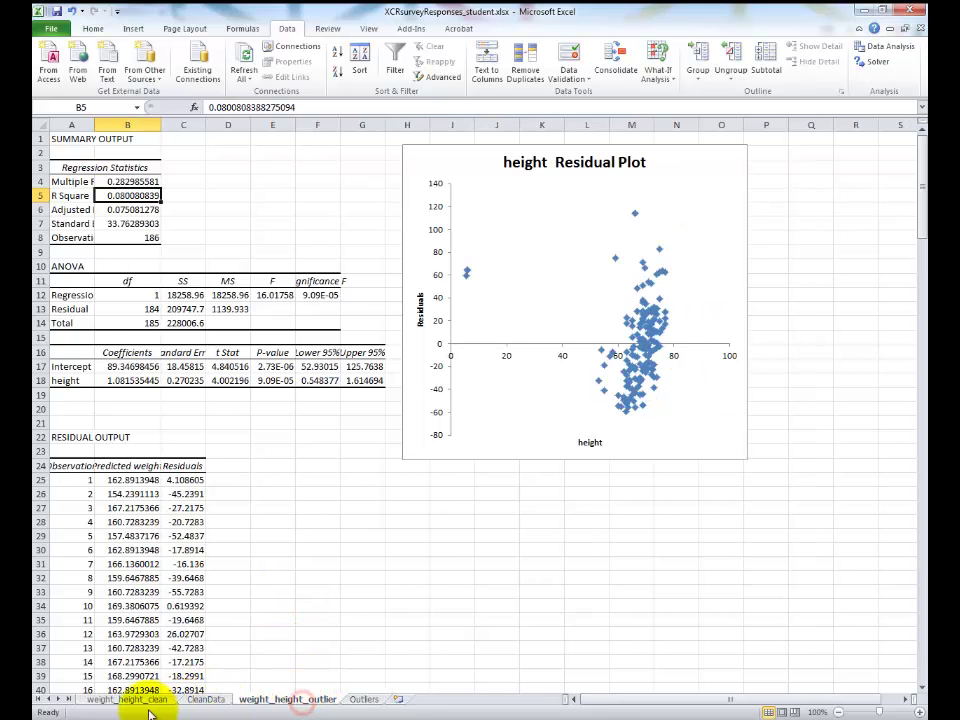
{"action": "left_click", "coordinate": [120, 700]}
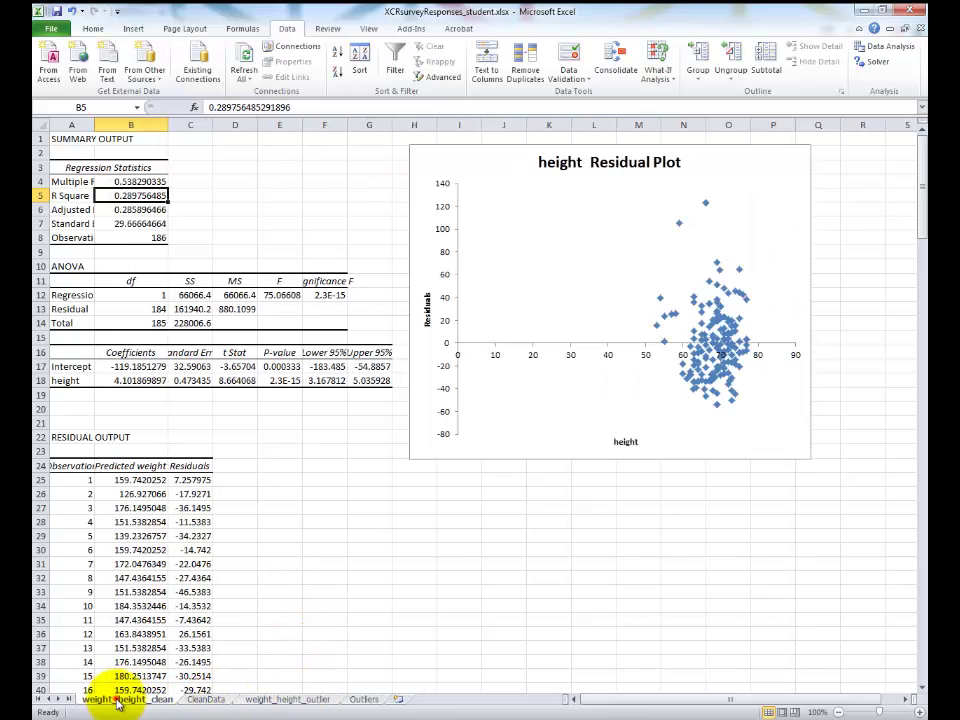
{"action": "left_click", "coordinate": [265, 700]}
{"action": "left_click", "coordinate": [130, 700]}
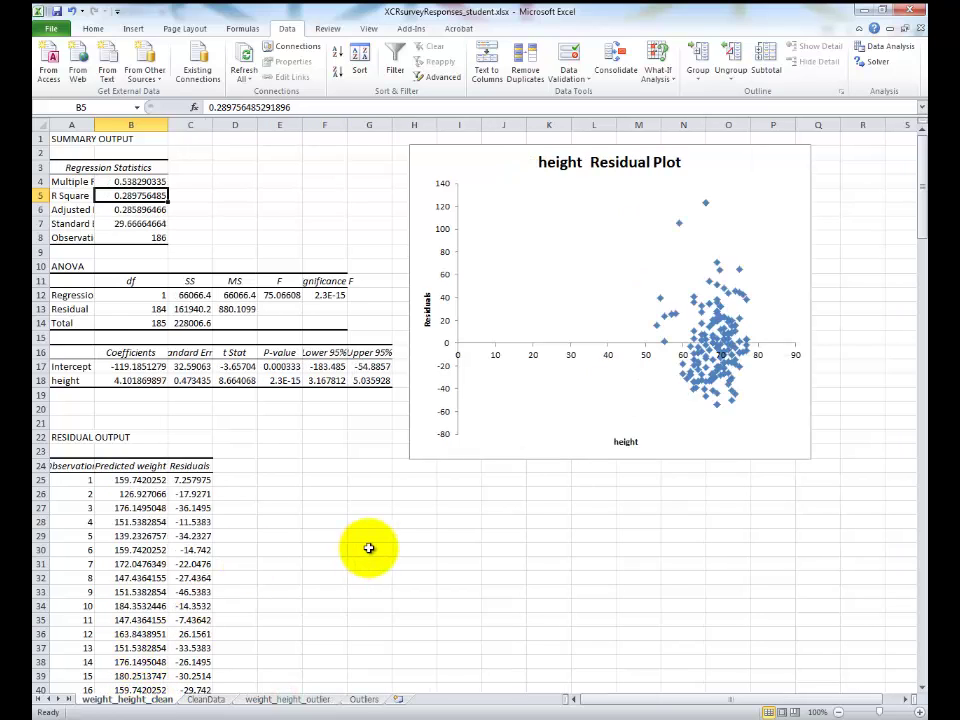